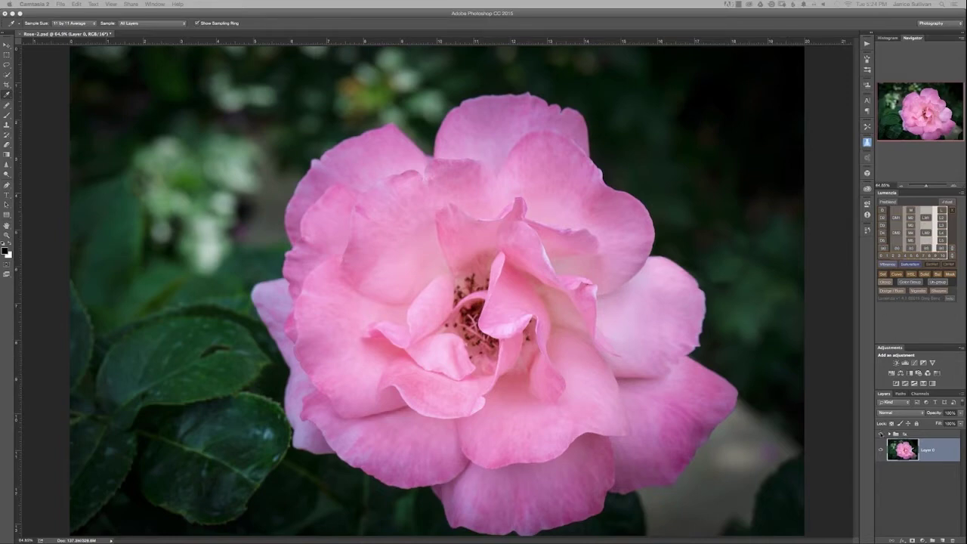
- Bring Photoshop CC 2015, with Rose-2.psd open, to the front
left_click(880, 434)
- Show the layer group, duplicate Layer 0, and marquee-select dark background above the top petal
left_click(880, 435)
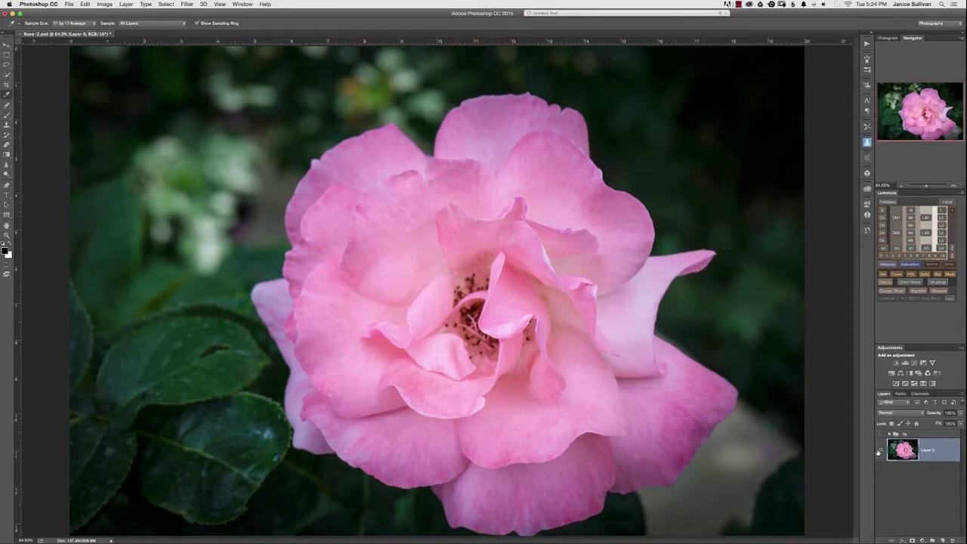
key("super+j")
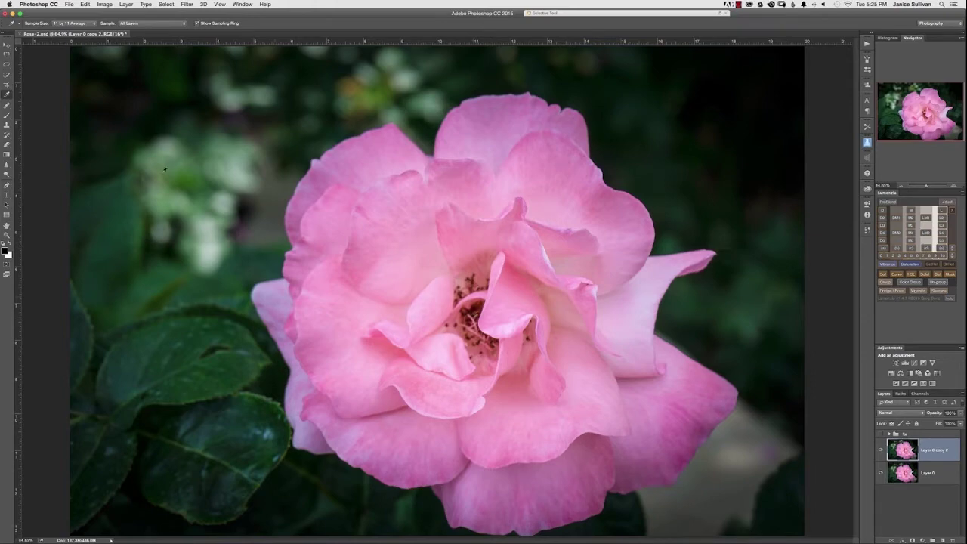
left_click(7, 54)
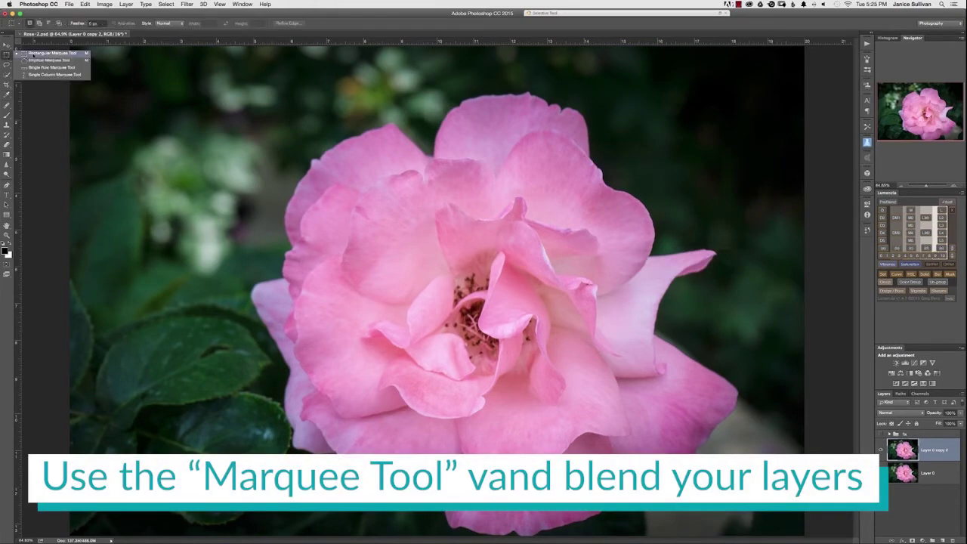
left_click(34, 53)
left_click_drag(420, 68, 606, 130)
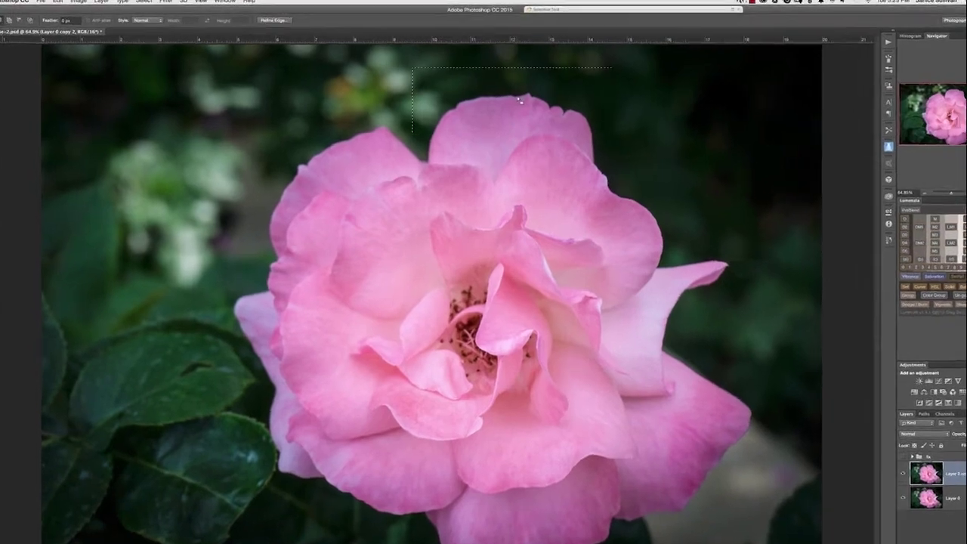
- Copy the selected dark background onto a new Layer 3 with Layer Via Copy
right_click(519, 99)
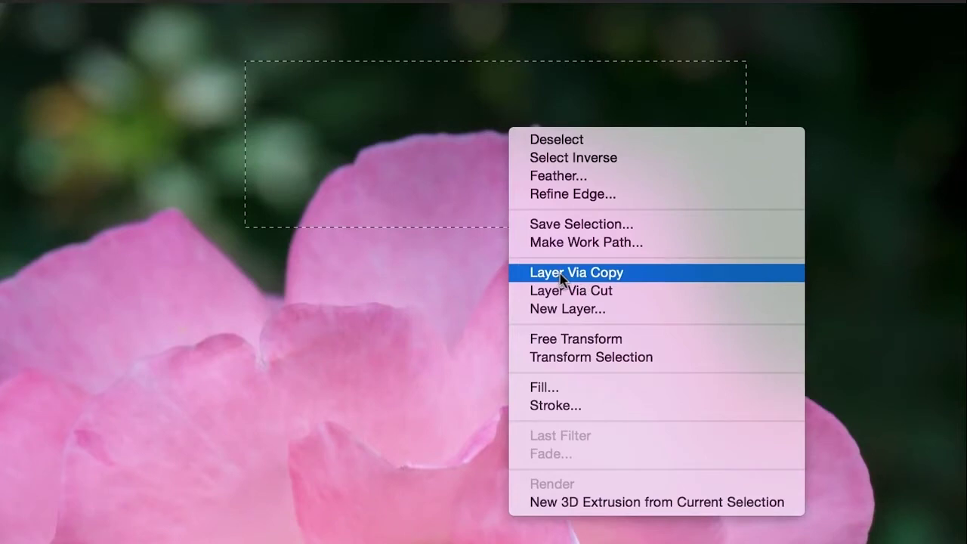
left_click(560, 273)
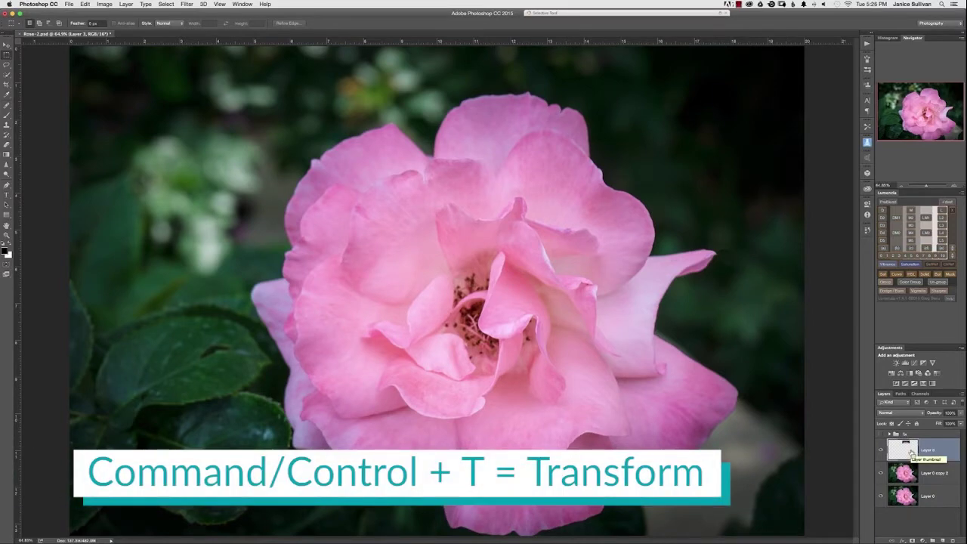
- Move the patch beside the right petal, rotate it about 65°, and lower its opacity
key("super+t")
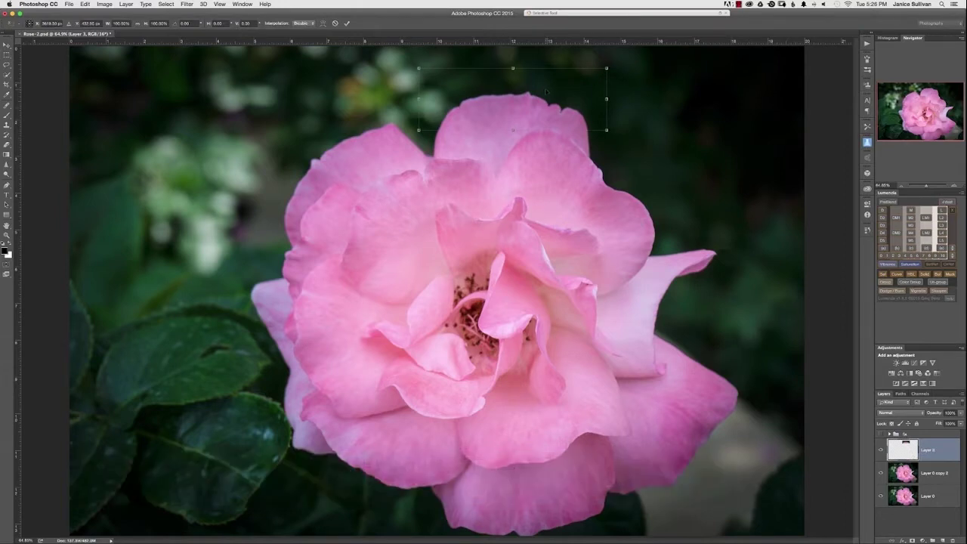
left_click_drag(551, 90, 700, 335)
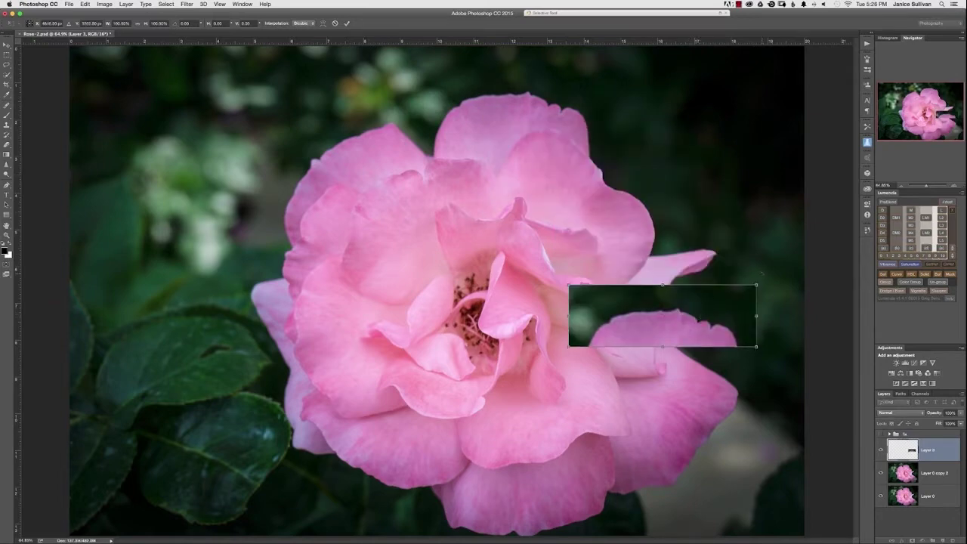
left_click_drag(764, 274, 686, 325)
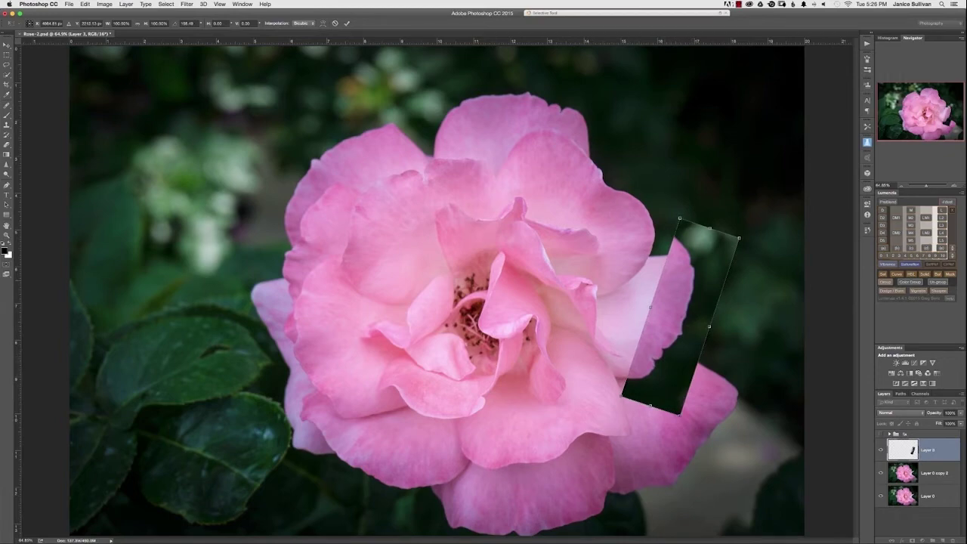
left_click_drag(936, 413, 923, 413)
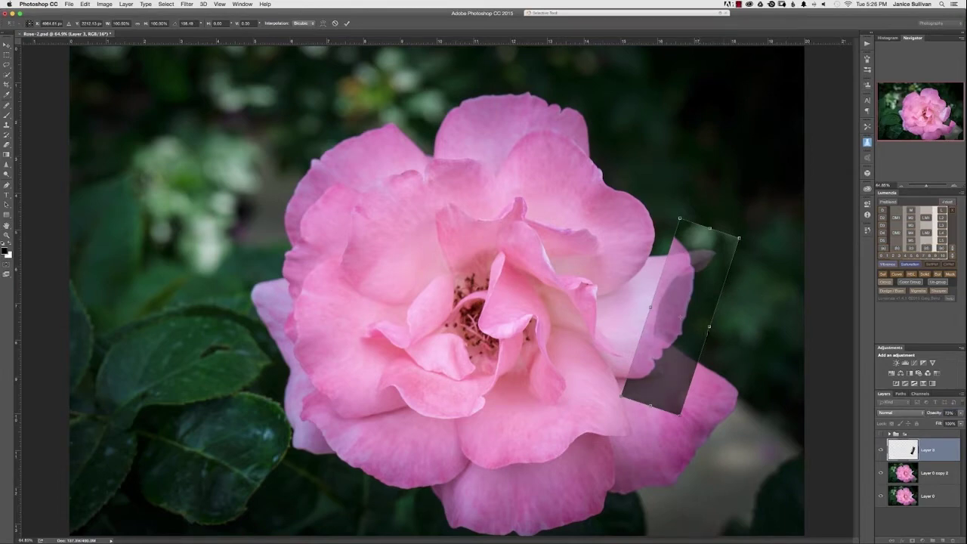
- Set the patch opacity to 91%, resize it over the right petal, and commit the transform
type("91")
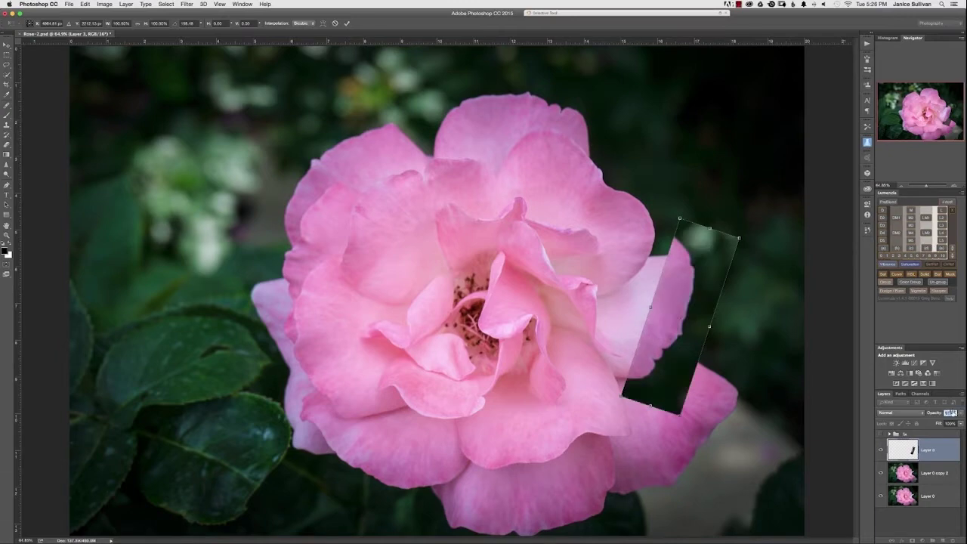
key("Return")
left_click_drag(739, 238, 765, 243)
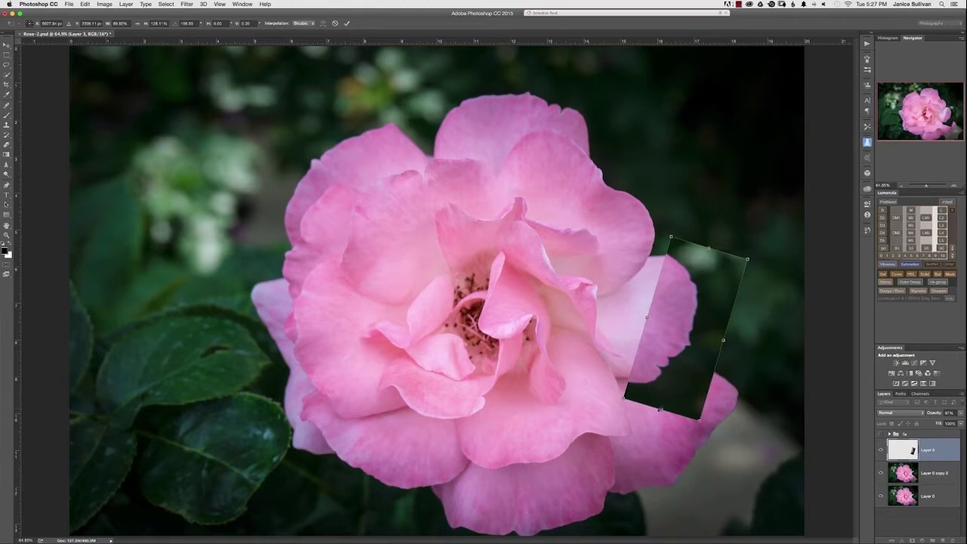
left_click_drag(661, 410, 662, 406)
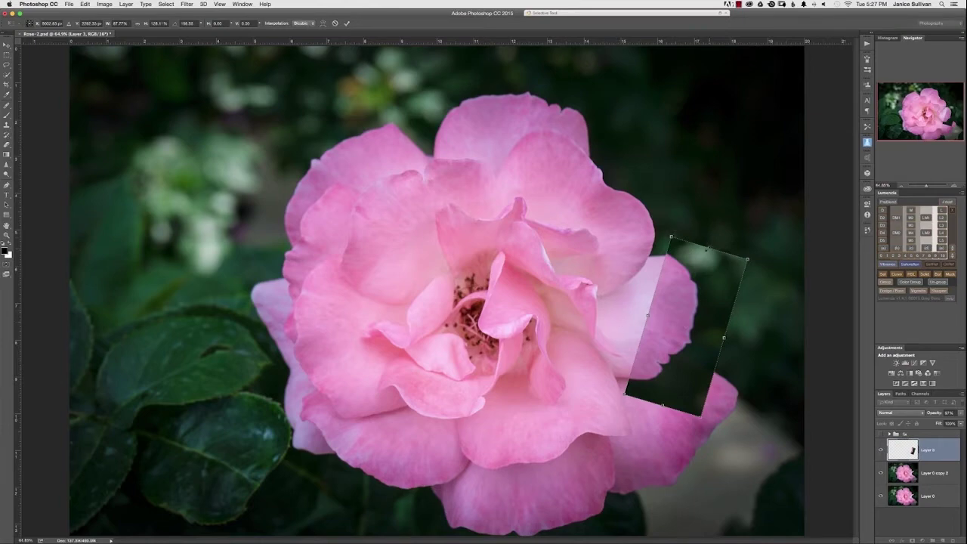
left_click_drag(707, 248, 768, 228)
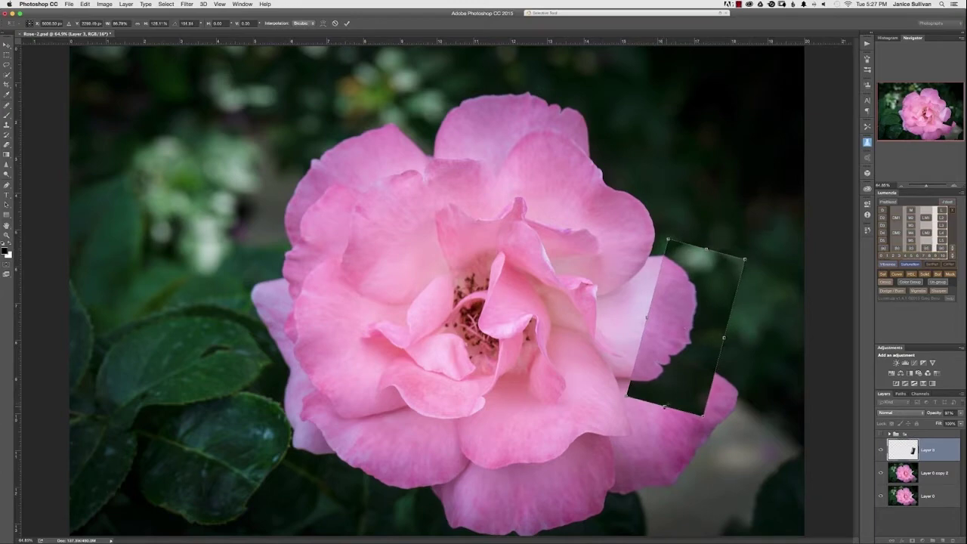
left_click_drag(665, 402, 661, 405)
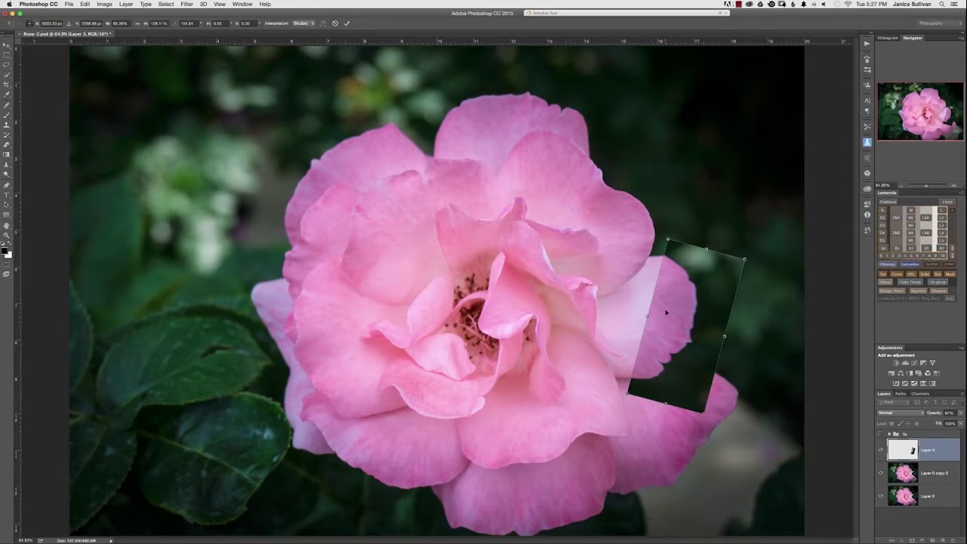
key("Return")
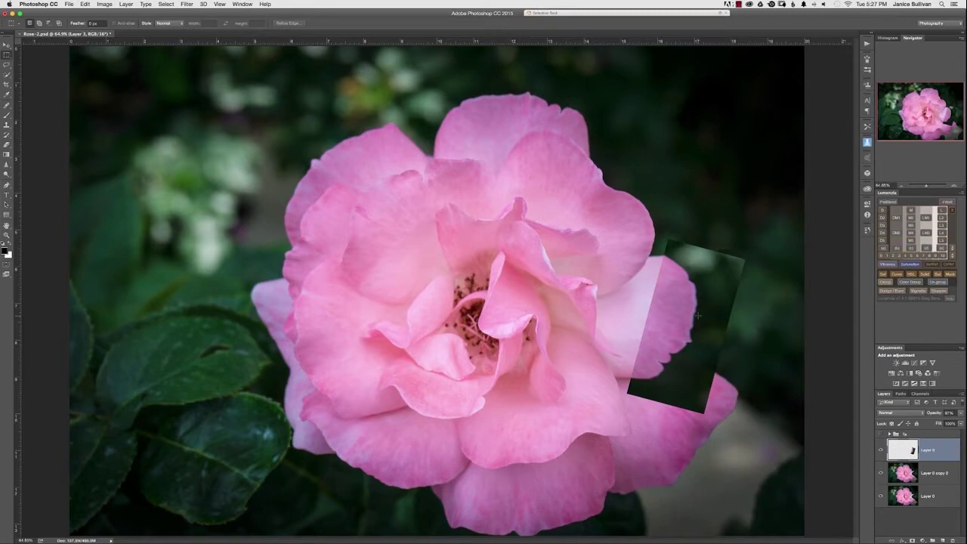
- Apply Brightness/Contrast to the patch with Brightness 56 and Contrast -8
left_click(104, 4)
mouse_move(113, 24)
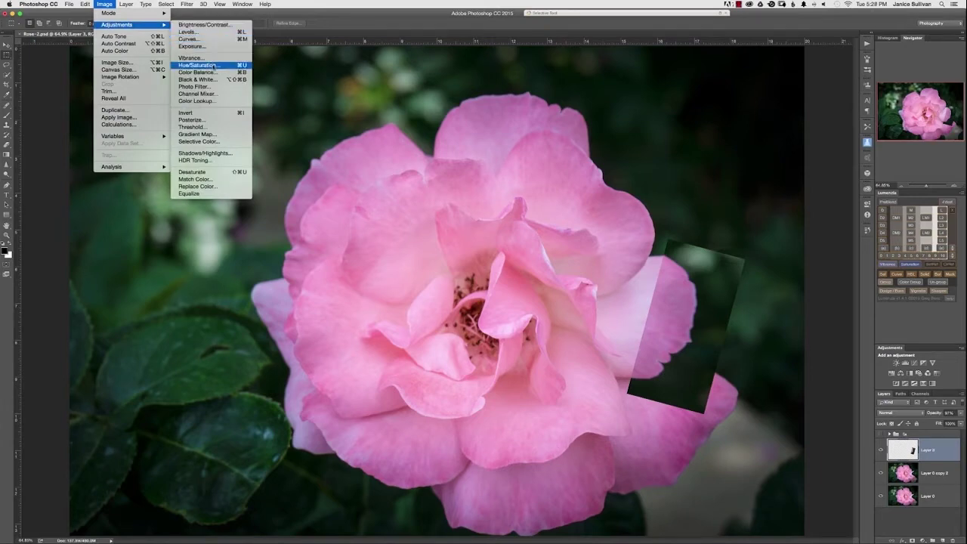
left_click(204, 25)
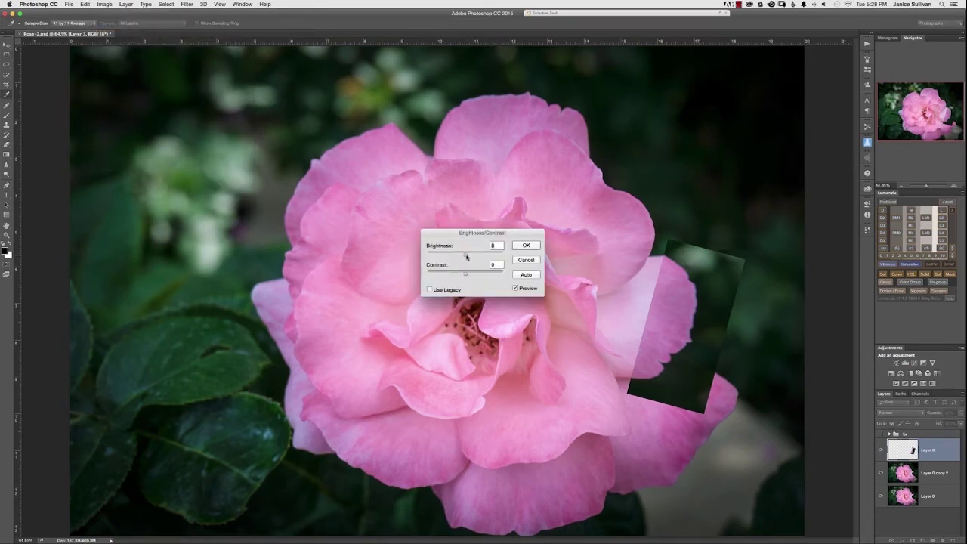
left_click_drag(464, 256, 475, 256)
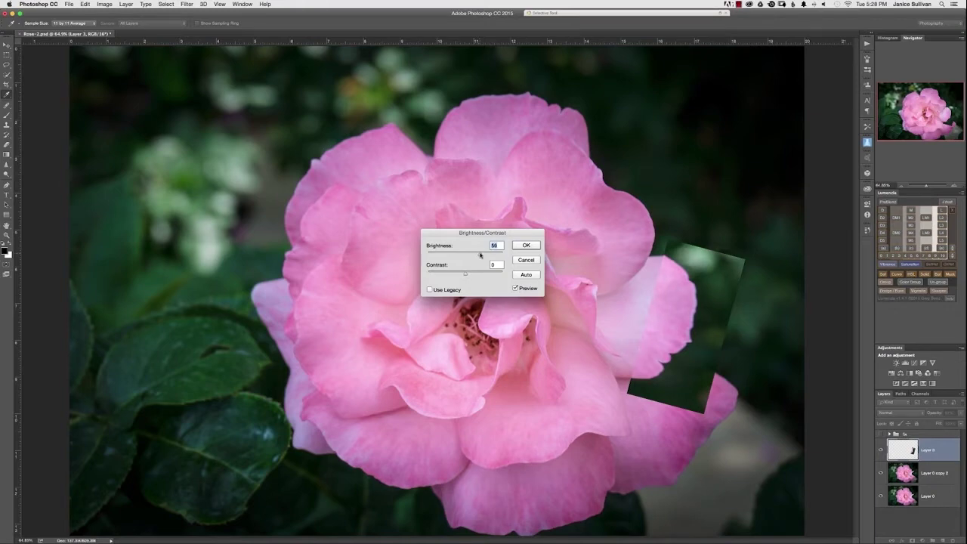
left_click_drag(464, 274, 459, 274)
left_click(526, 246)
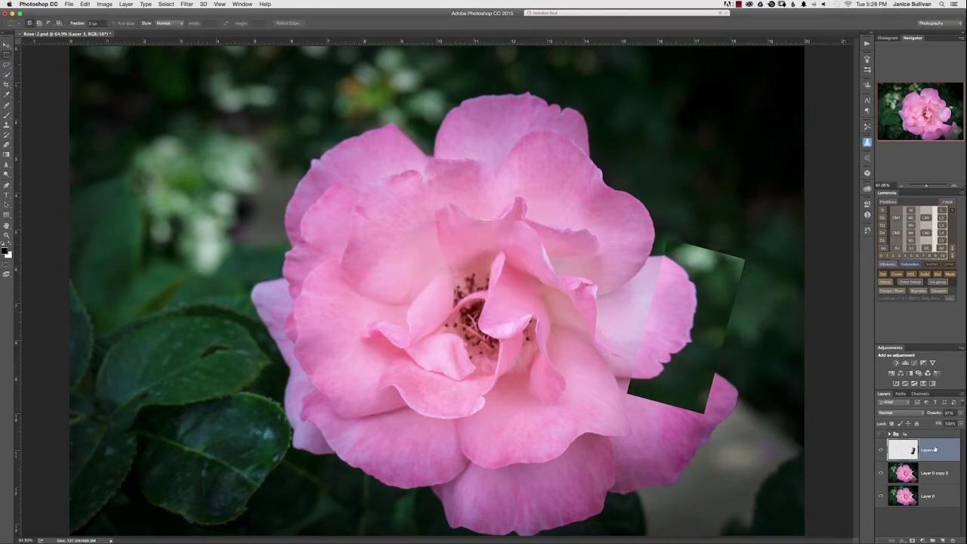
- Rotate the patch to about -3.59°, nudge it slightly into place, and commit
key("super+t")
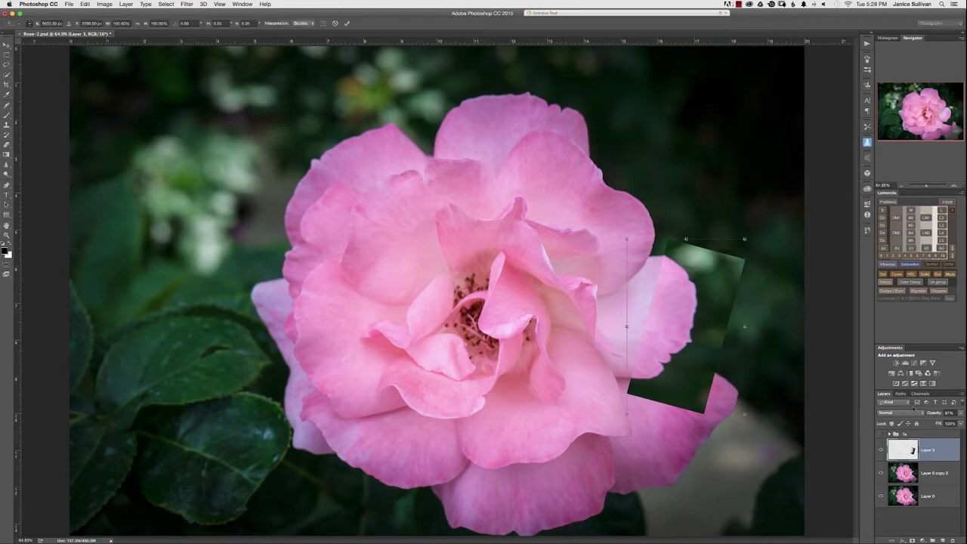
left_click_drag(762, 203, 779, 197)
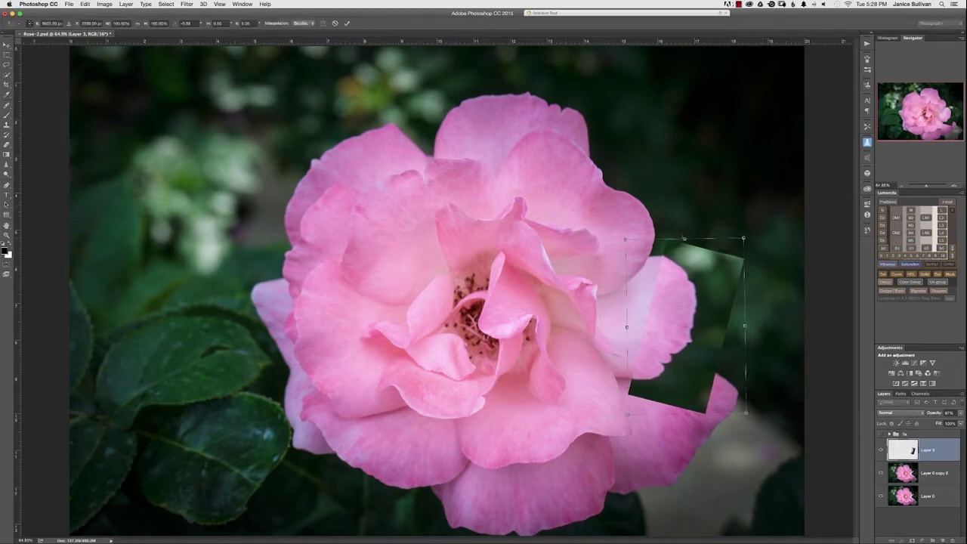
left_click_drag(683, 239, 684, 239)
key("Return")
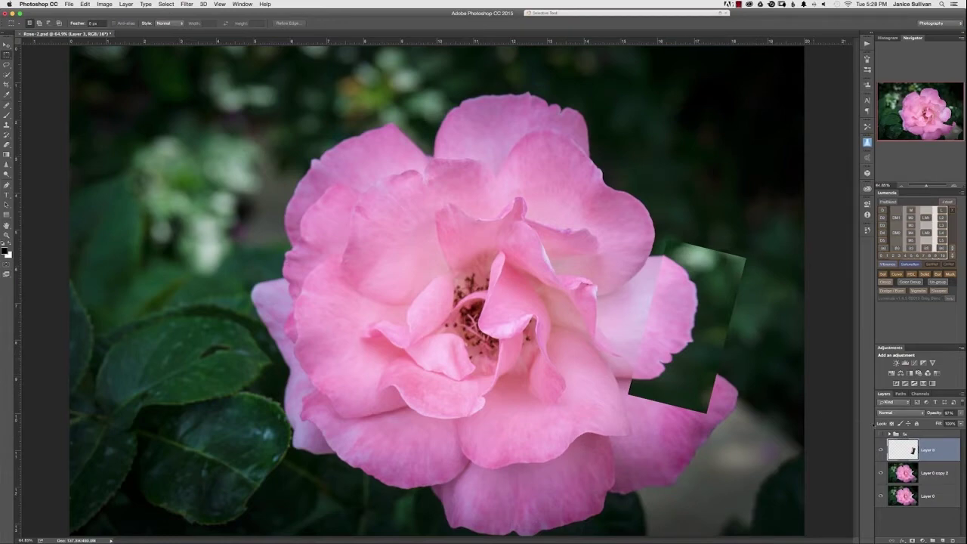
- Add a mask to Layer 3 and brush away the patch along the petal's upper edge
left_click(911, 538)
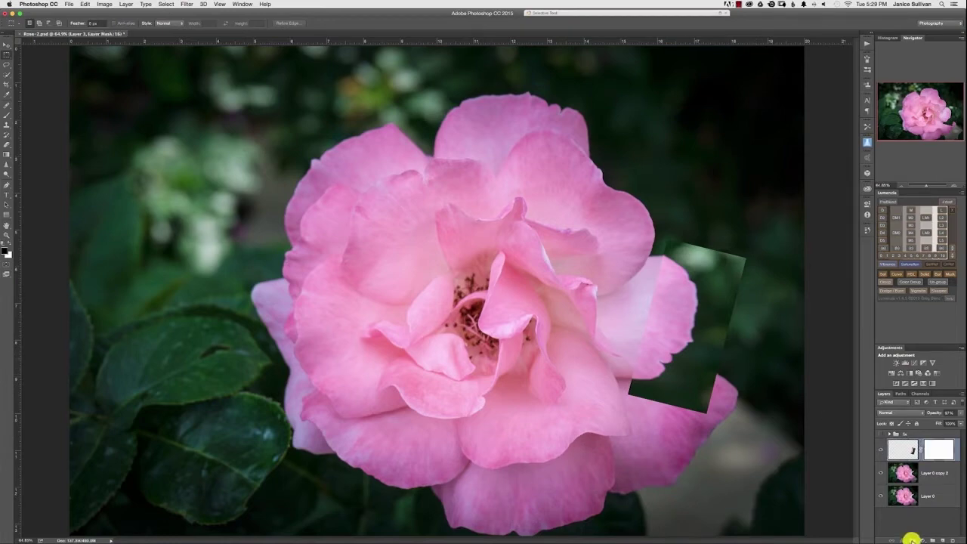
left_click(6, 115)
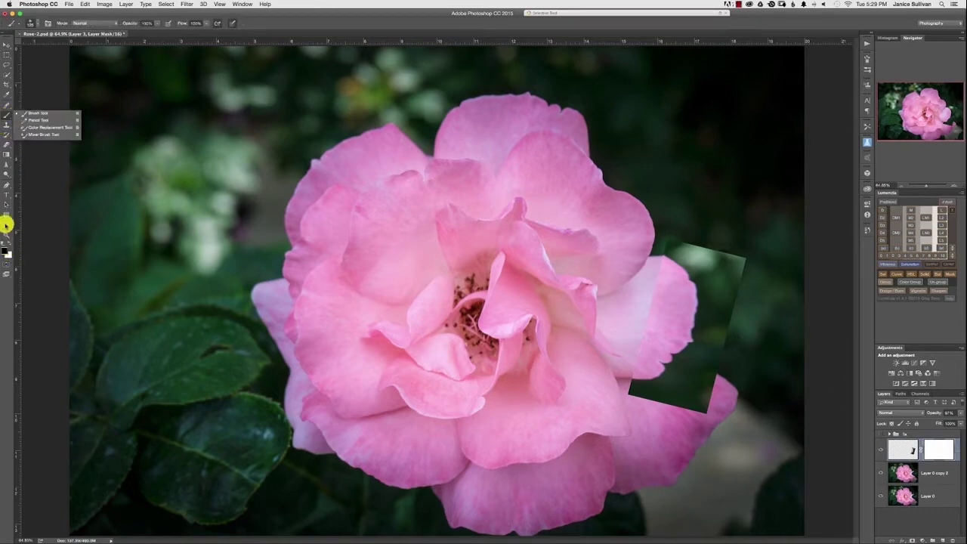
left_click(37, 113)
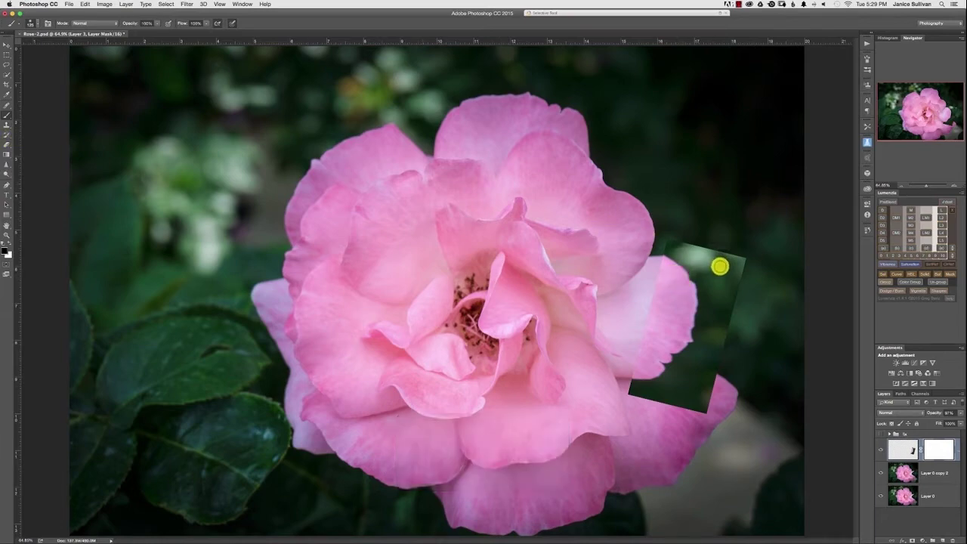
mouse_move(740, 258)
left_mouse_down()
mouse_move(720, 243)
mouse_move(747, 273)
mouse_move(737, 313)
mouse_move(753, 281)
mouse_move(723, 244)
left_mouse_up()
mouse_move(714, 371)
left_mouse_down()
mouse_move(660, 420)
mouse_move(623, 417)
mouse_move(660, 429)
mouse_move(692, 413)
mouse_move(712, 392)
mouse_move(710, 365)
left_mouse_up()
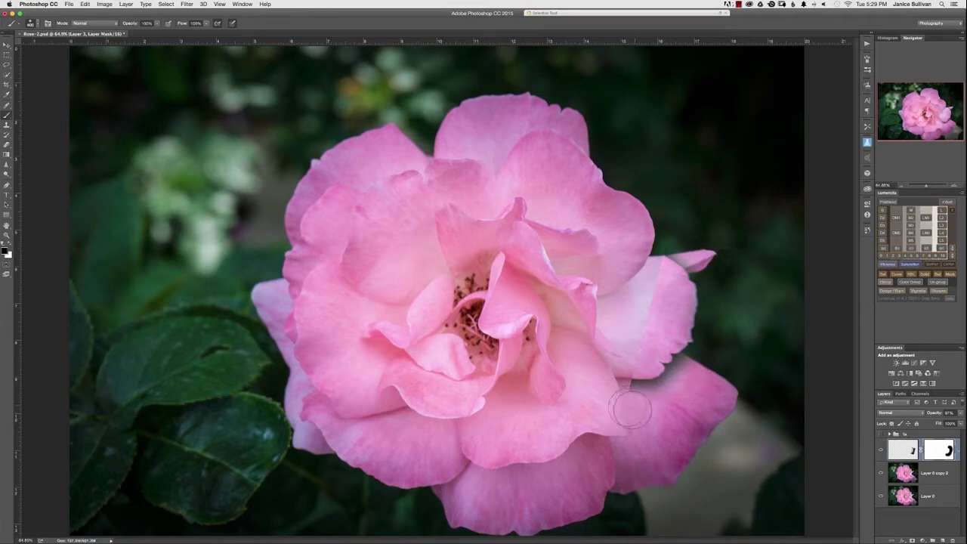
mouse_move(627, 405)
left_mouse_down()
mouse_move(695, 393)
mouse_move(672, 391)
mouse_move(696, 378)
left_mouse_up()
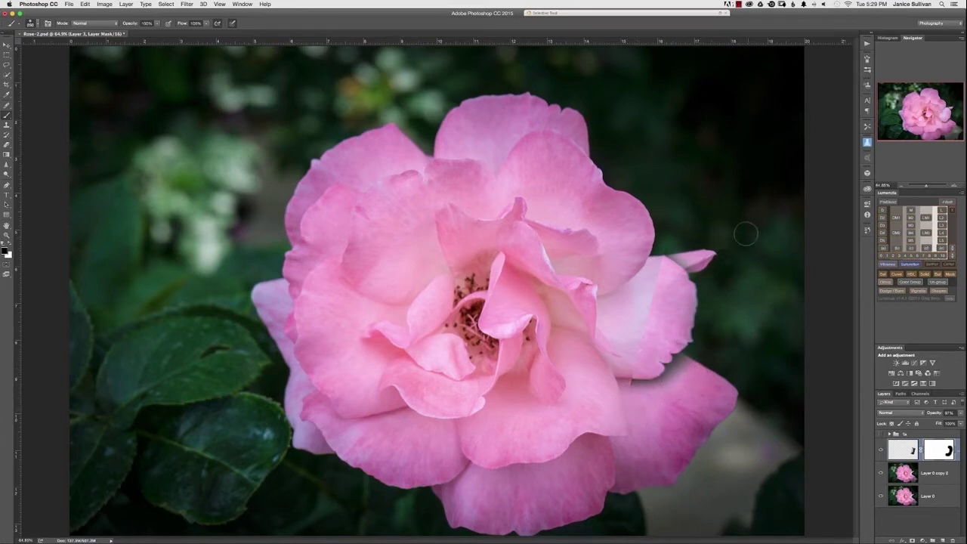
- Choose Quick Selection, paint out the dark halo on the mask, and bring up Refine Edge
key("w")
right_click(10, 76)
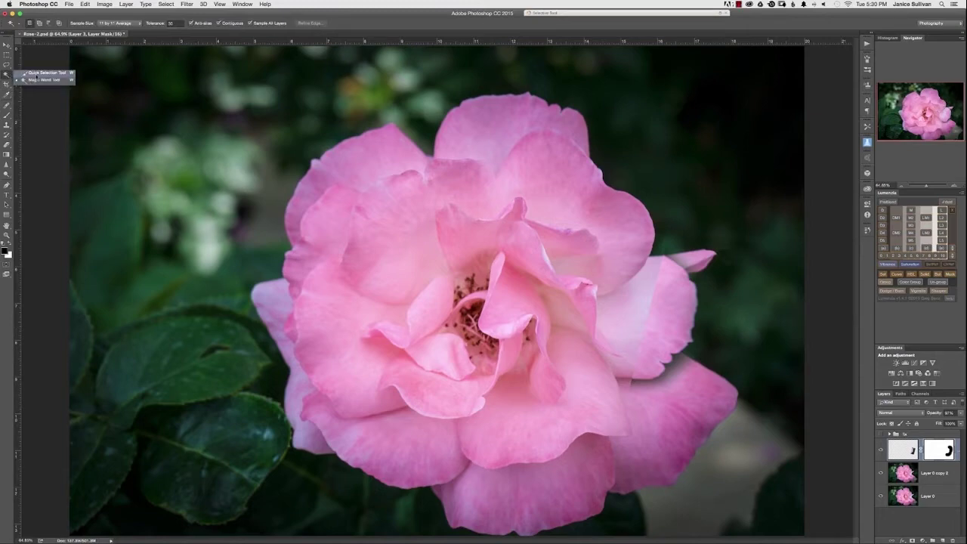
left_click(41, 73)
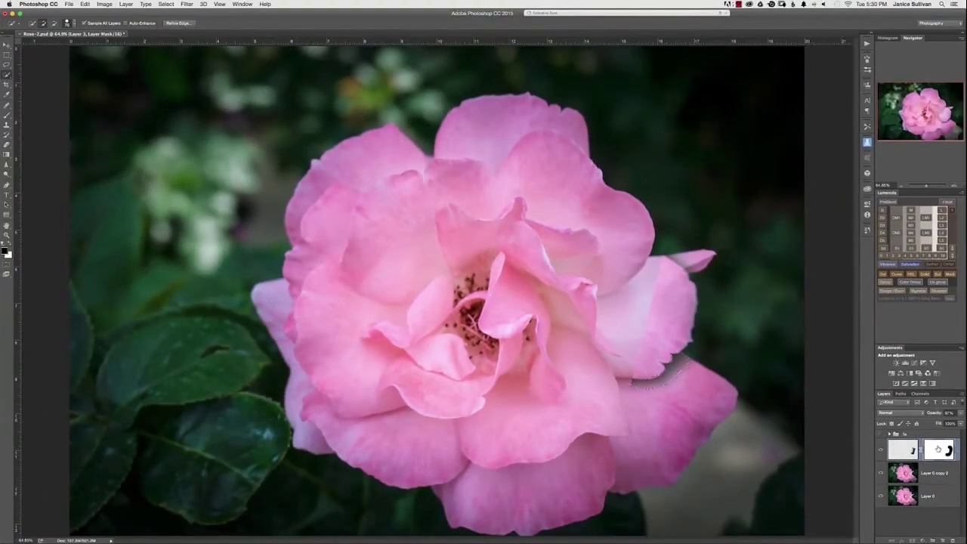
left_click(7, 114)
mouse_move(719, 350)
left_mouse_down()
mouse_move(688, 369)
mouse_move(673, 366)
mouse_move(672, 352)
mouse_move(658, 353)
mouse_move(655, 372)
mouse_move(627, 389)
mouse_move(666, 370)
left_mouse_up()
key("w")
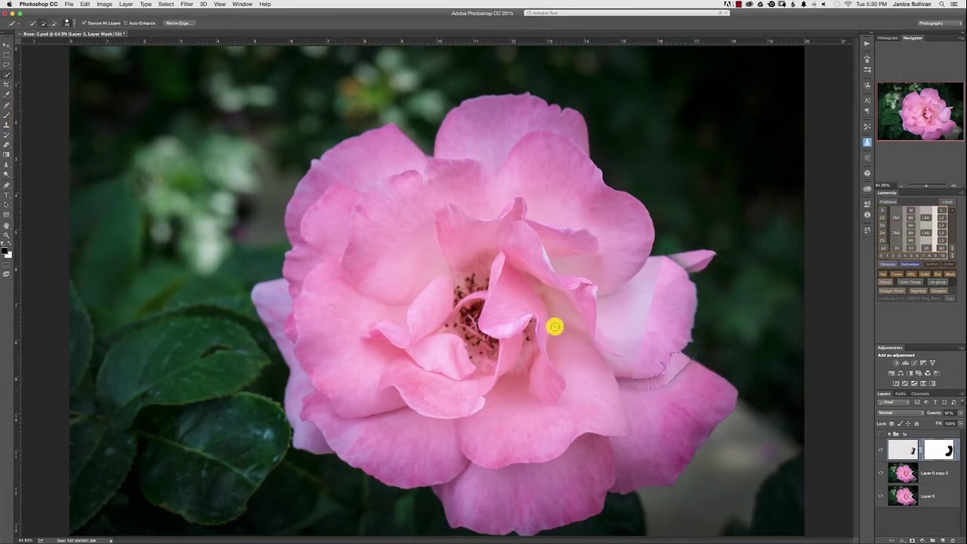
left_click(177, 23)
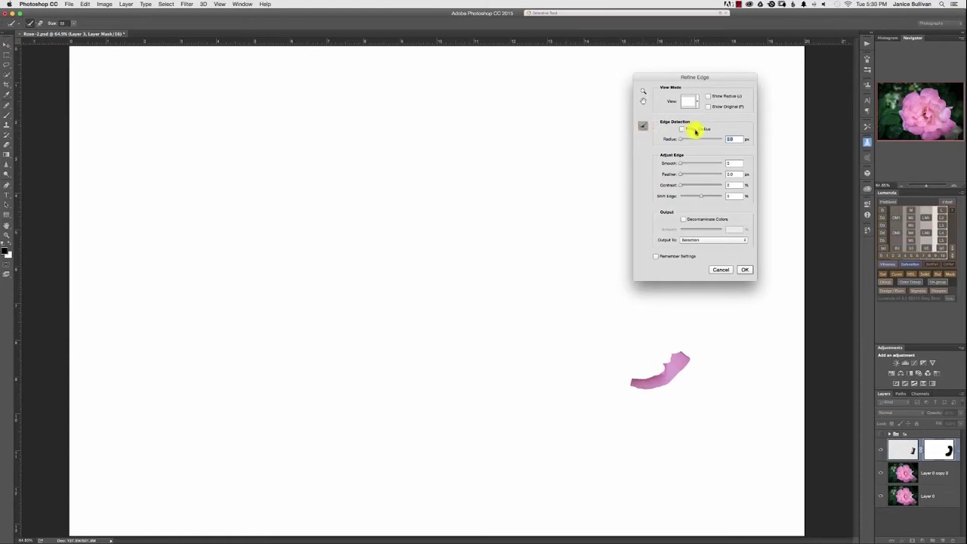
- Enable Smart Radius at 0.7 px, refine both petal edges, and apply the refined selection
left_click_drag(645, 127, 679, 140)
left_click(682, 130)
mouse_move(664, 366)
left_mouse_down()
mouse_move(631, 379)
mouse_move(672, 362)
left_mouse_up()
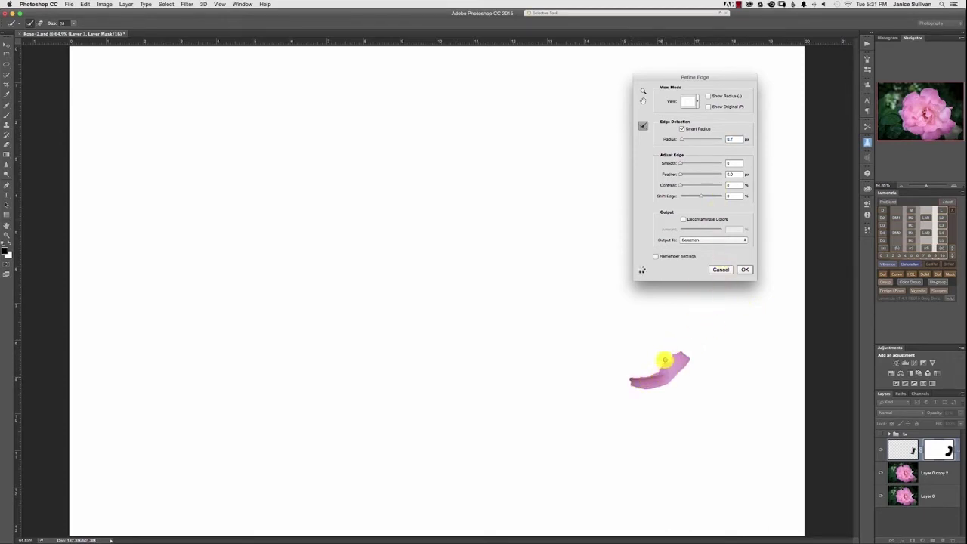
mouse_move(686, 356)
left_mouse_down()
mouse_move(626, 378)
mouse_move(645, 378)
left_mouse_up()
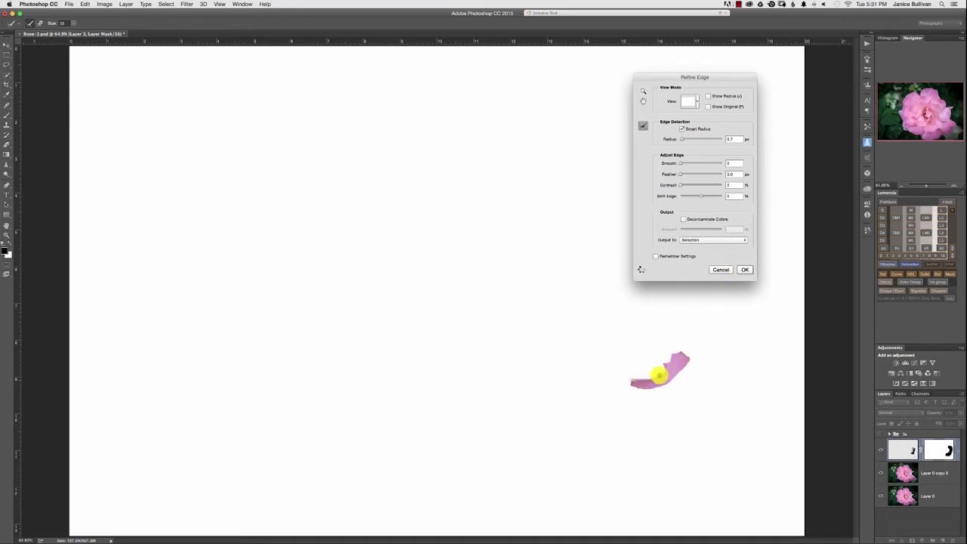
left_click(744, 269)
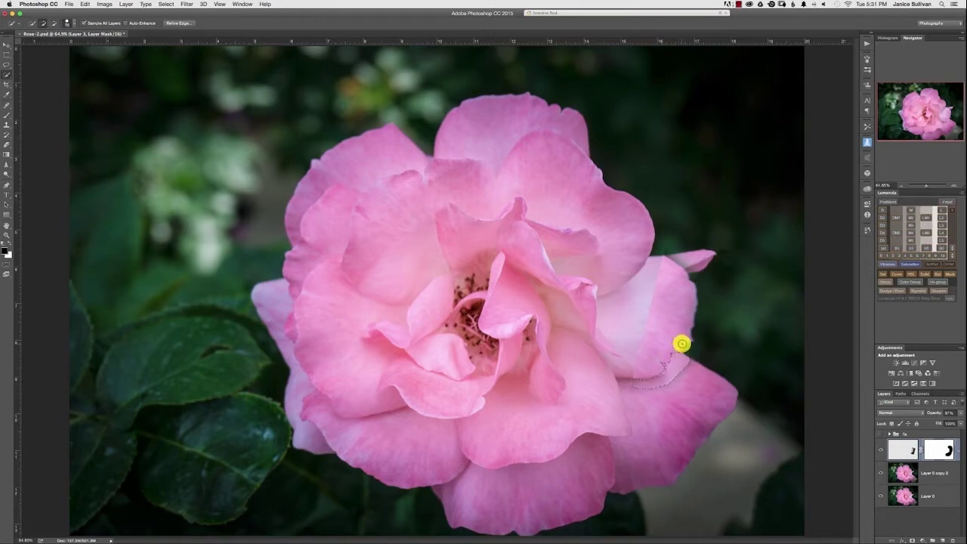
- Clear the petal sliver selection and brush out the grey blemish at the right petal tip on the mask
key("b")
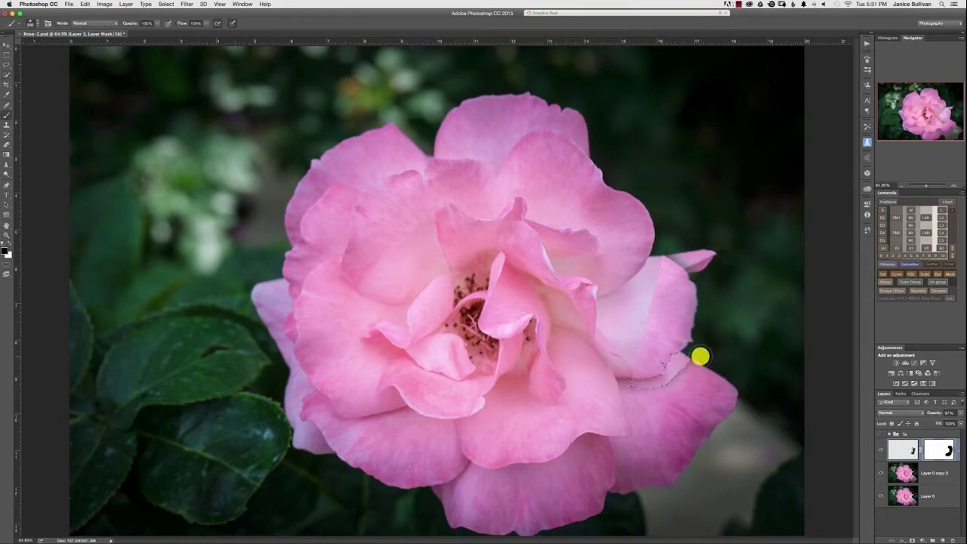
key("super+d")
left_click(637, 398)
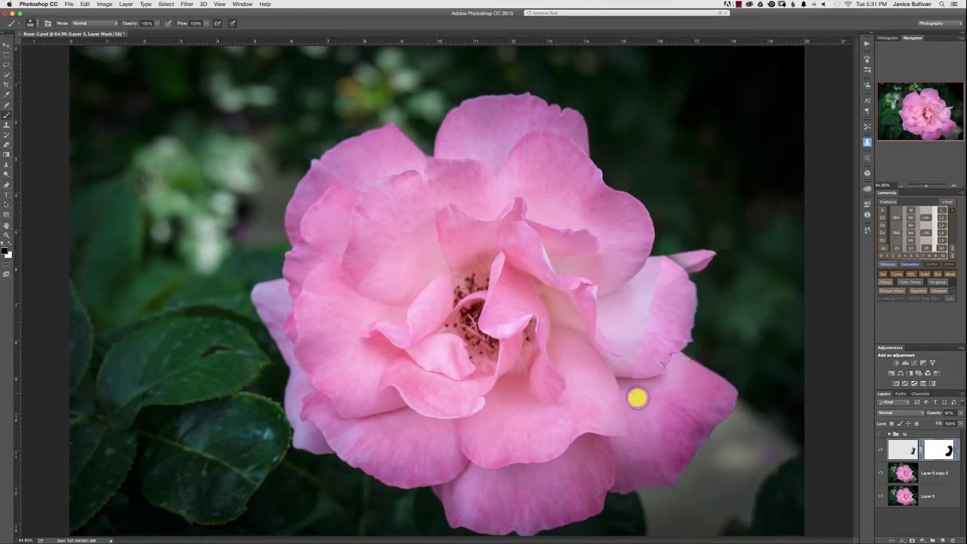
left_click_drag(636, 398, 647, 395)
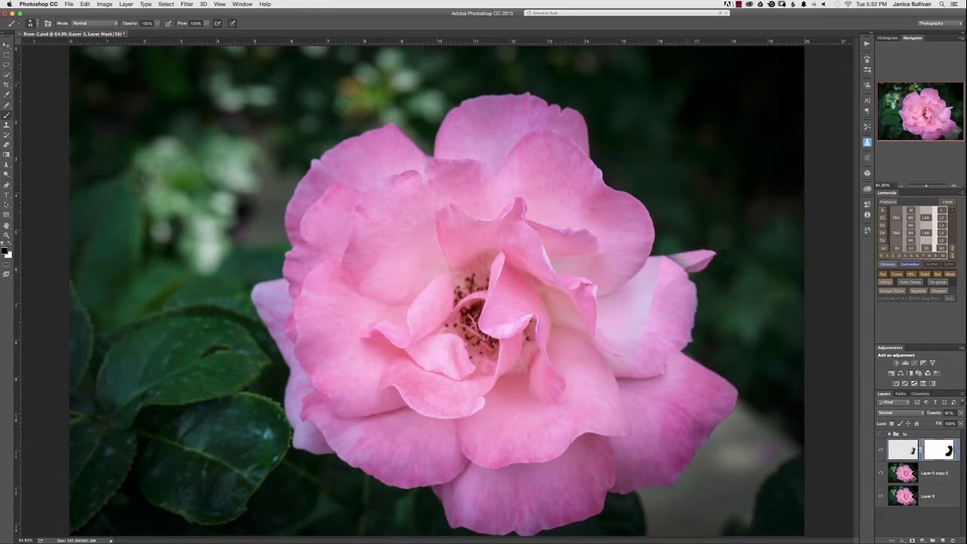
left_click_drag(670, 259, 686, 266)
- On Layer 0 copy 2, clone dark background over the upper-right petal tip with an enlarged Clone Stamp
left_click(910, 475)
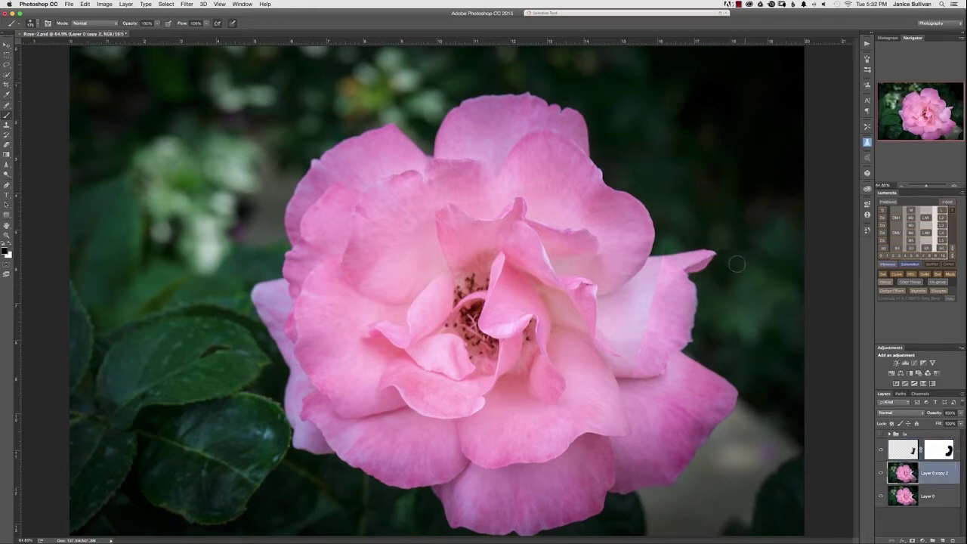
left_click(7, 125)
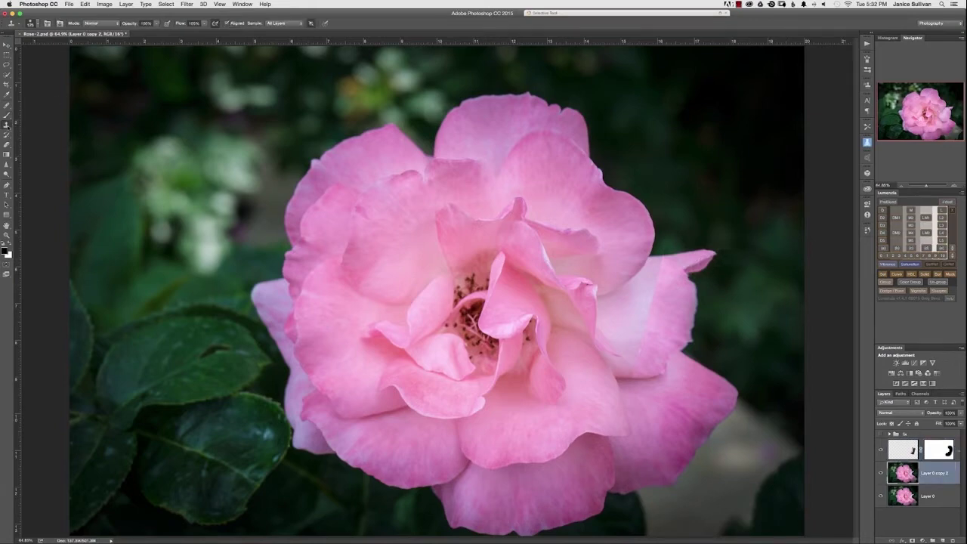
left_click(32, 124)
key("bracketright")
key("bracketright")
key("bracketright")
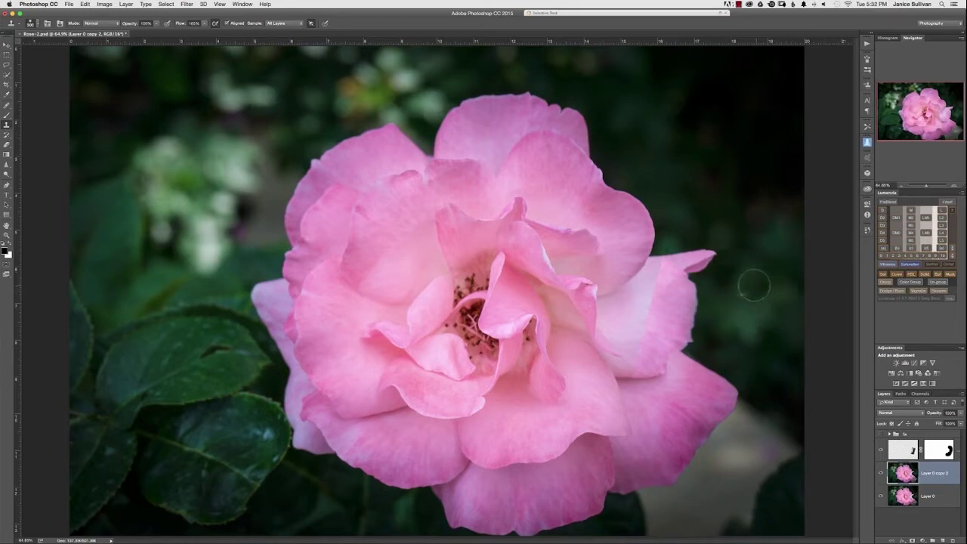
mouse_move(716, 253)
left_mouse_down()
mouse_move(691, 254)
mouse_move(708, 255)
mouse_move(683, 258)
mouse_move(685, 267)
left_mouse_up()
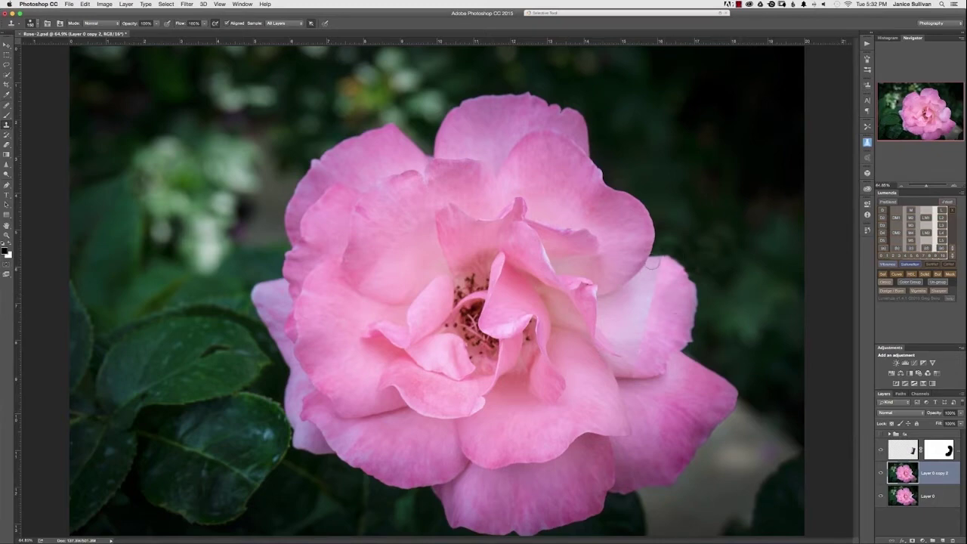
left_click(654, 262)
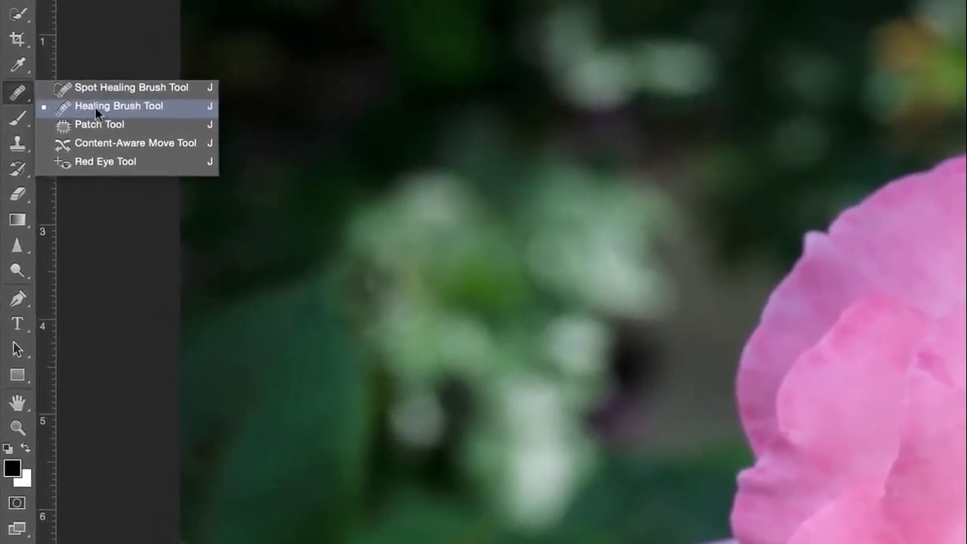
- Pick the Healing Brush, set Layer 3 opacity to 97%, and sample a source beside the petal
left_click(121, 107)
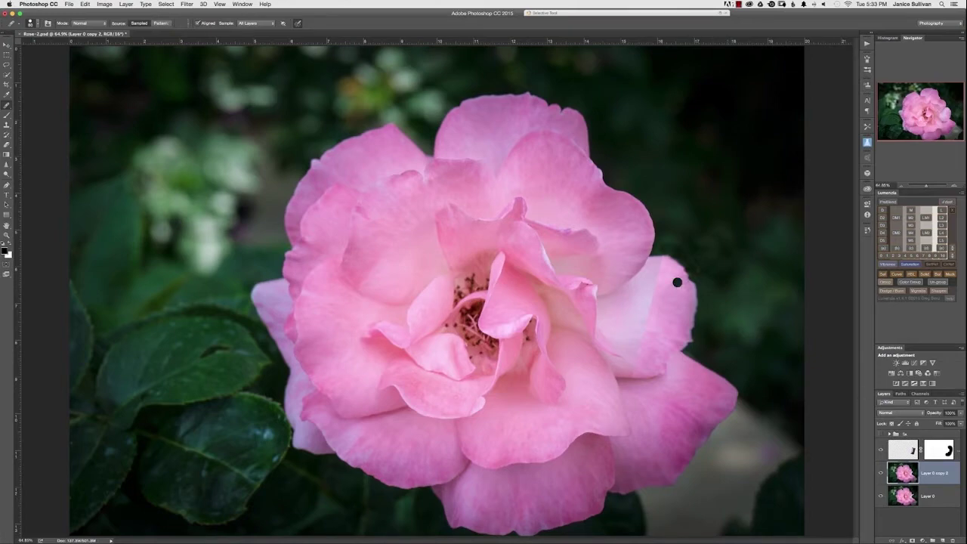
left_click(906, 449)
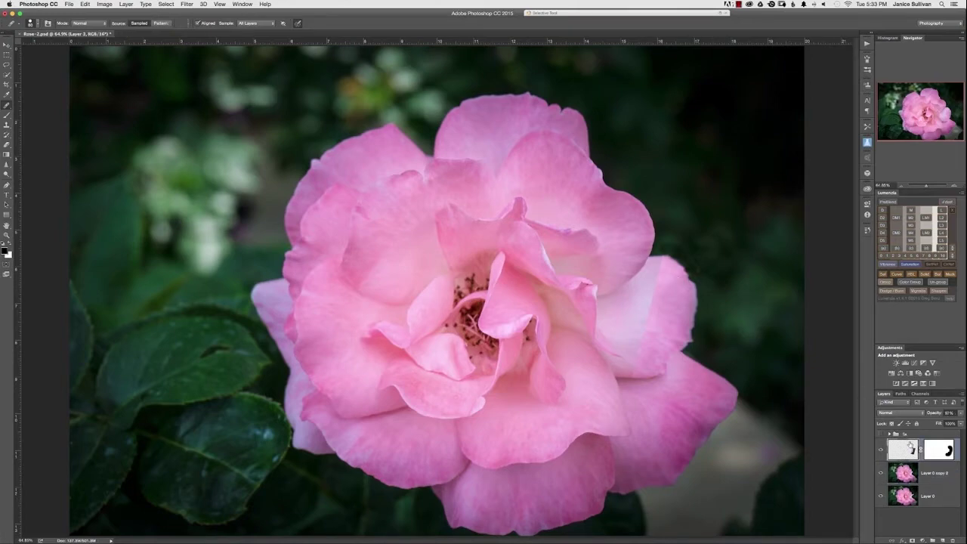
key("9")
key("7")
left_click(646, 319, "alt")
- Select the Clone Stamp Tool and lower its opacity to 38%
left_click(7, 125)
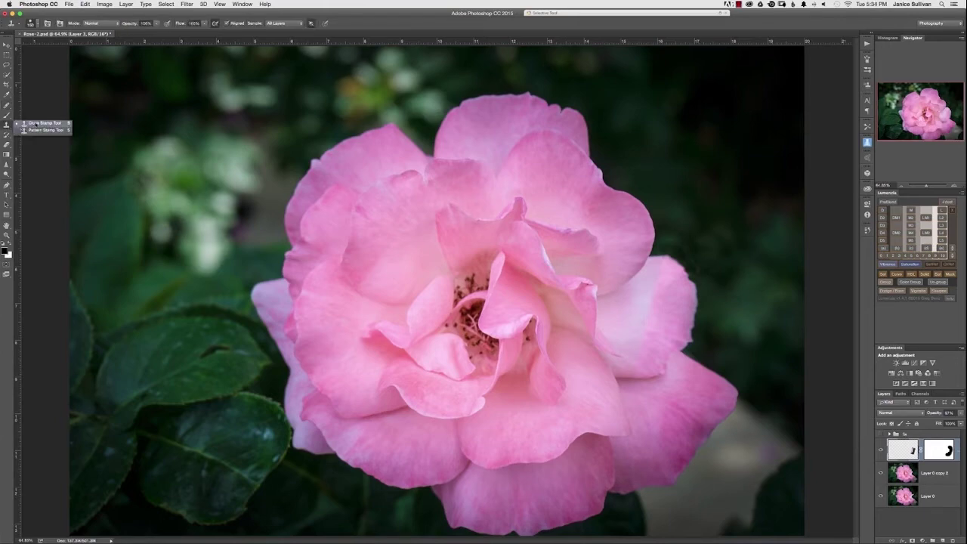
left_click(38, 123)
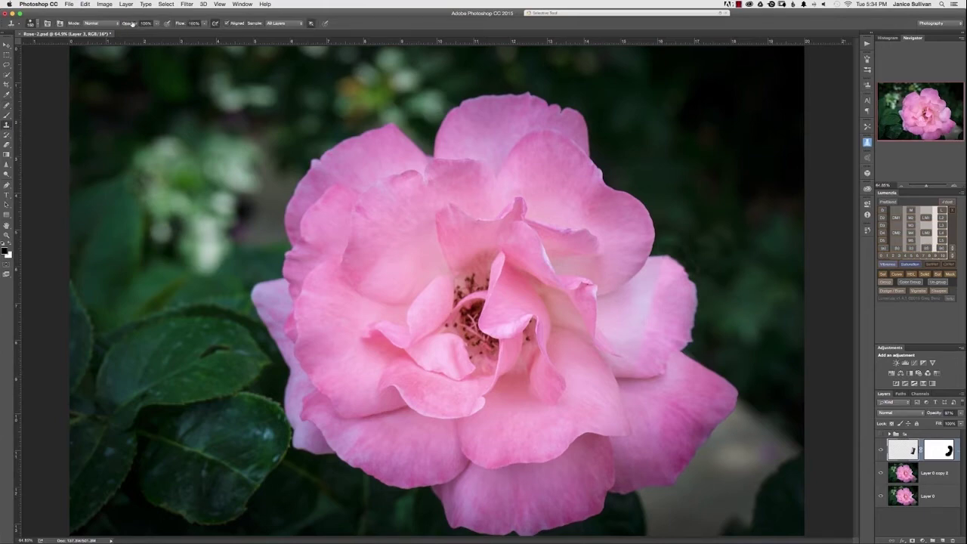
left_click_drag(133, 24, 124, 25)
key("3")
key("8")
- Resize the clone brush and undo the stray dark clone dab on the petal
key("bracketleft")
key("bracketleft")
key("bracketleft")
key("bracketright")
key("bracketright")
key("bracketright")
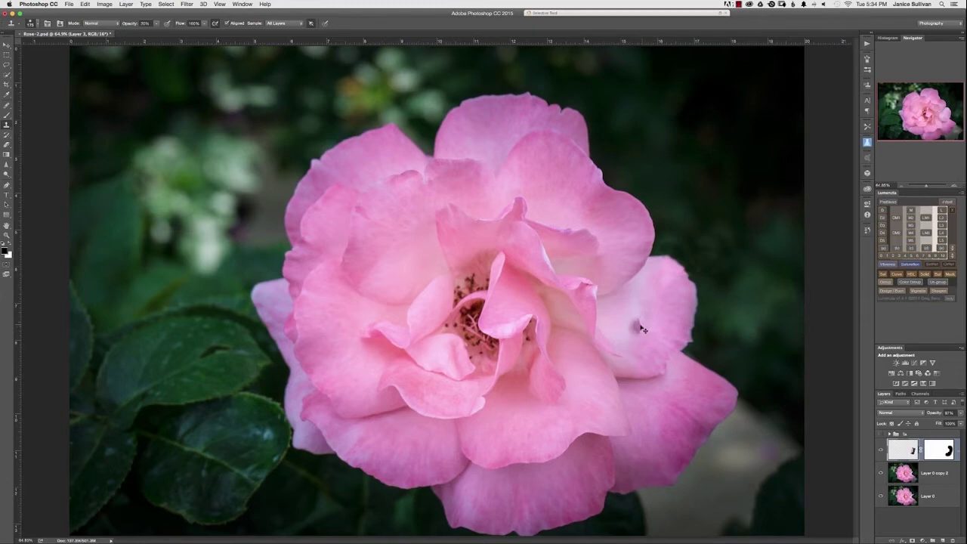
key("super+z")
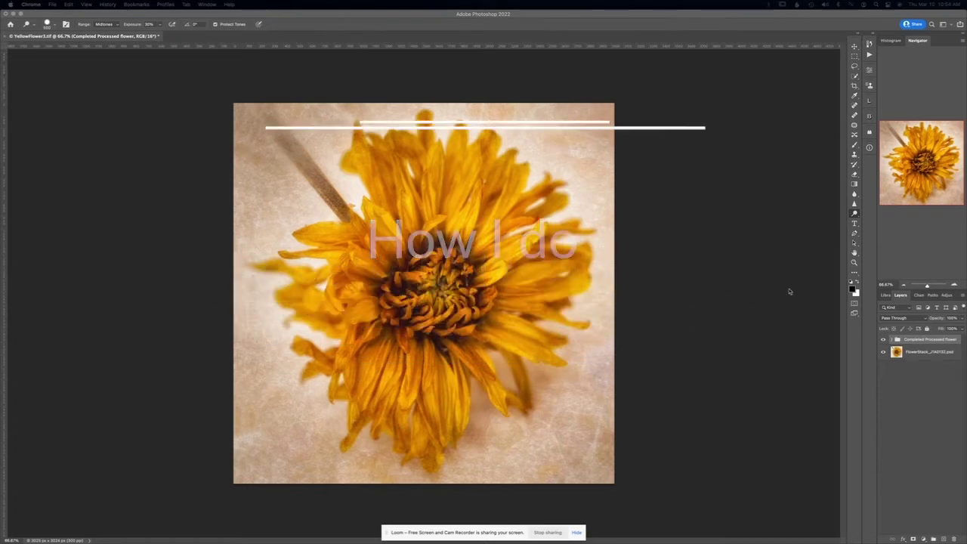
- Toggle the Completed Processed flower group off, on and off, then switch to Lightroom Classic
left_click(882, 345)
left_click(882, 342)
left_click(882, 342)
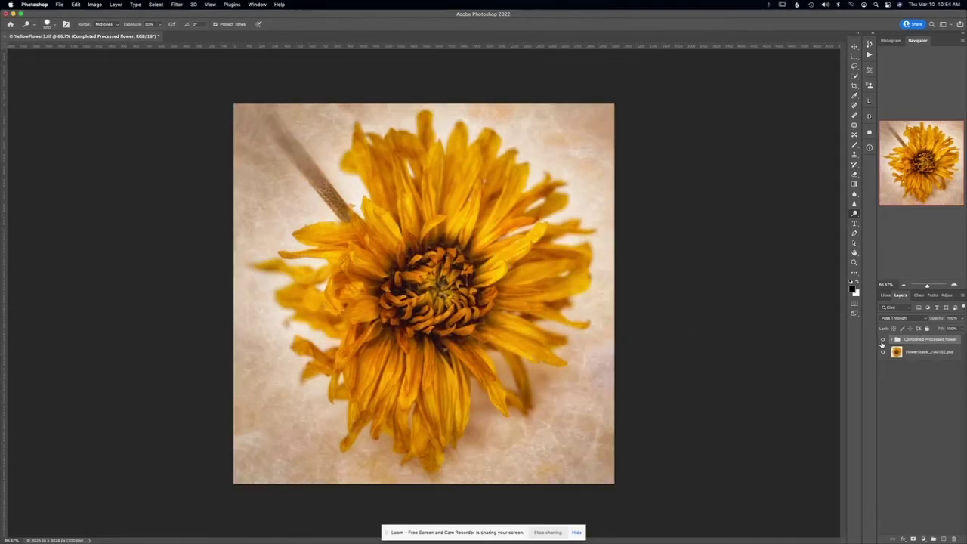
left_click(882, 340)
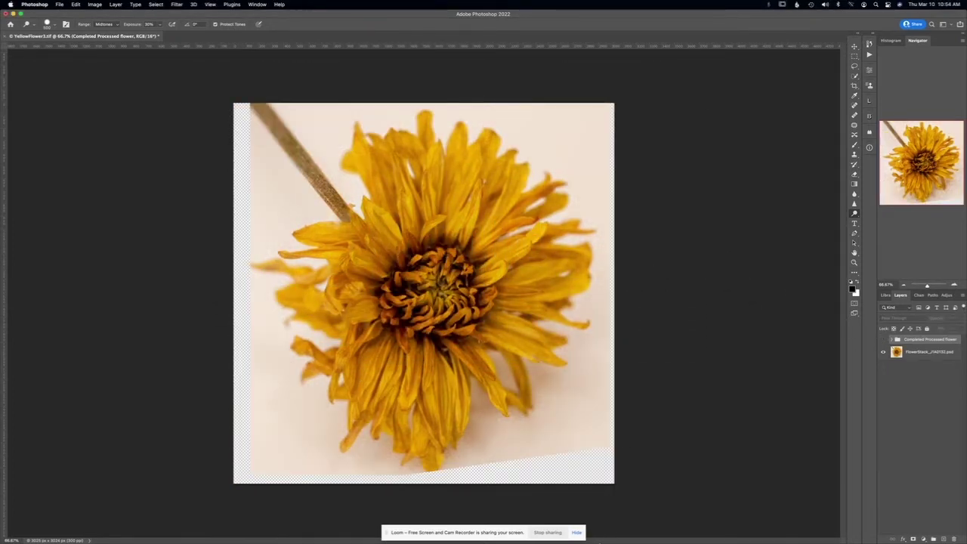
mouse_move(591, 524)
left_click(786, 525)
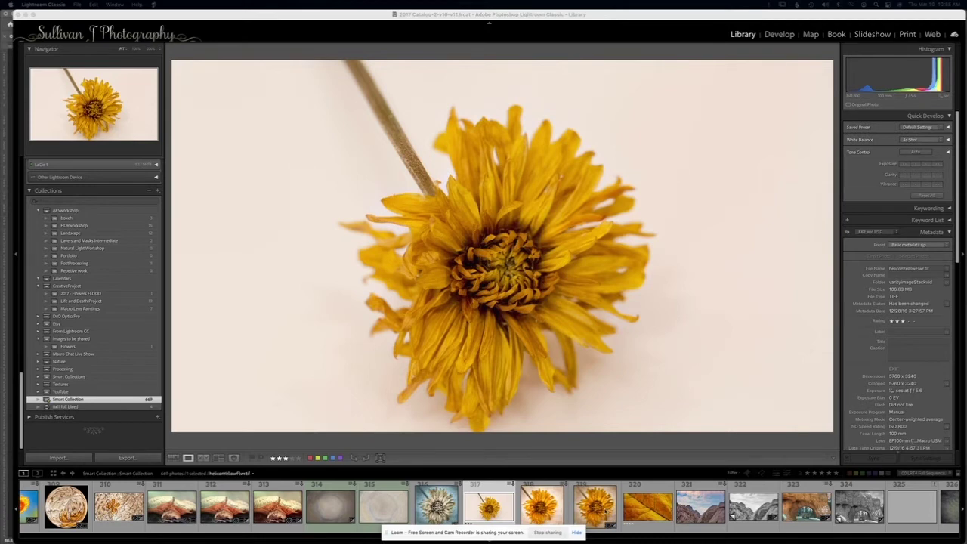
- View the textured yellow flower and plain dried-flower photos, then minimize Lightroom Classic
left_click(604, 512)
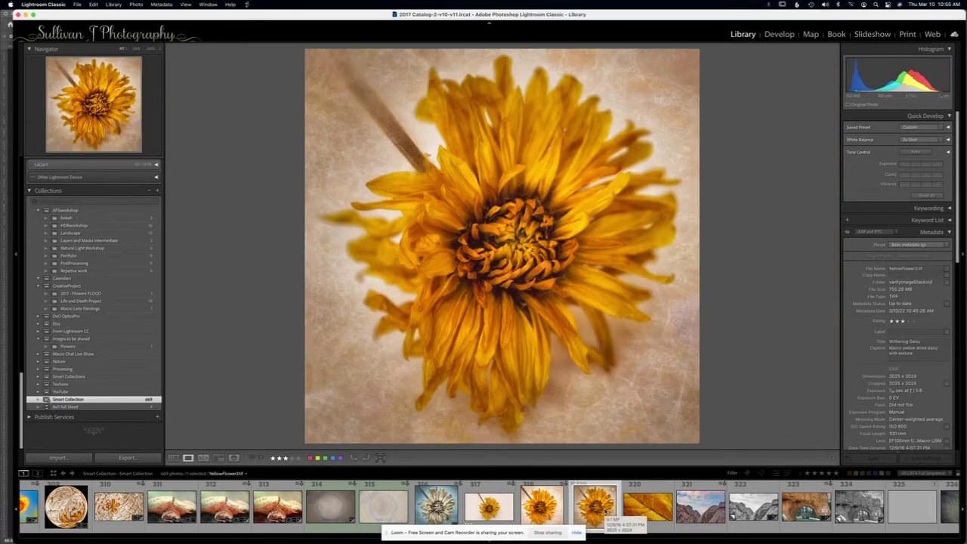
left_click(498, 506)
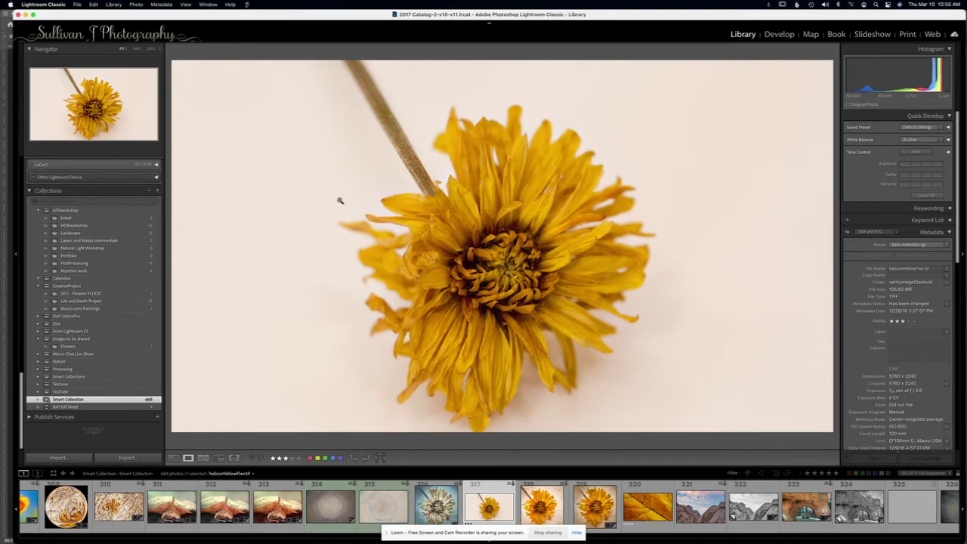
left_click(25, 14)
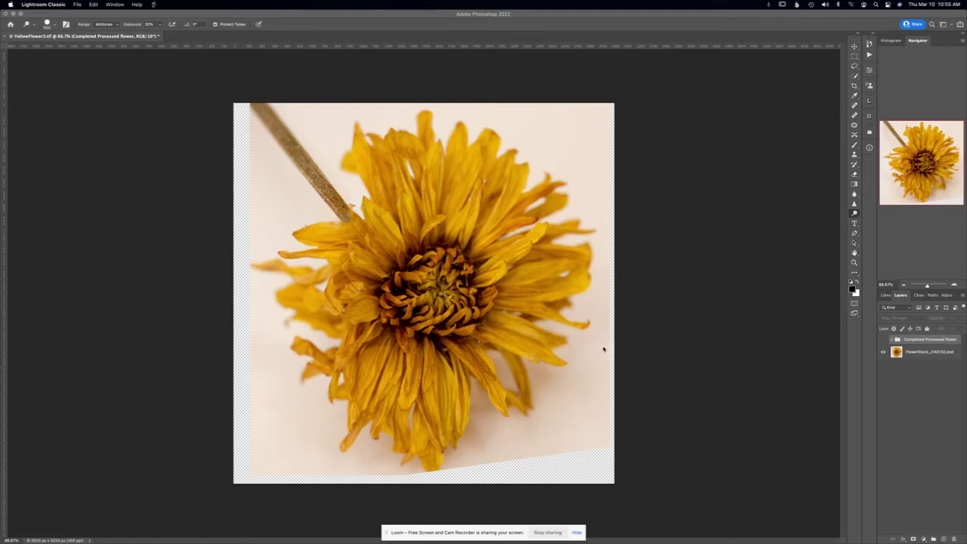
- Zoom in, duplicate the flower layer and hide the copy, then show and expand the Completed Processed flower group
left_click_drag(917, 286, 922, 288)
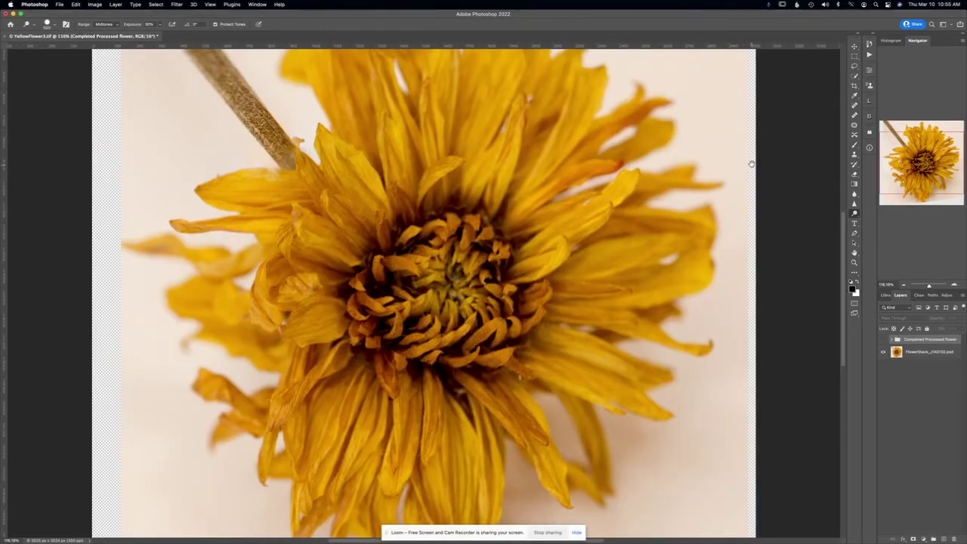
key("super+j")
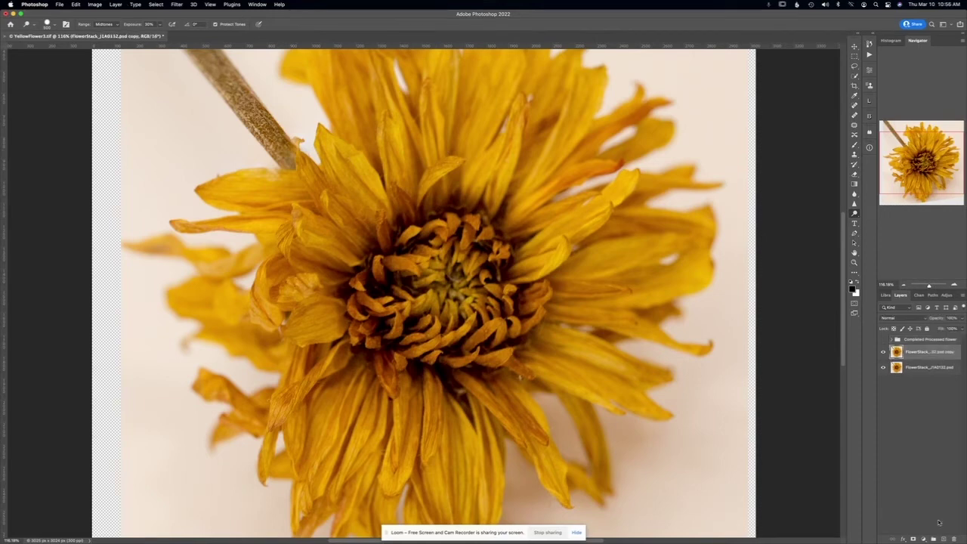
left_click(882, 352)
left_click(883, 340)
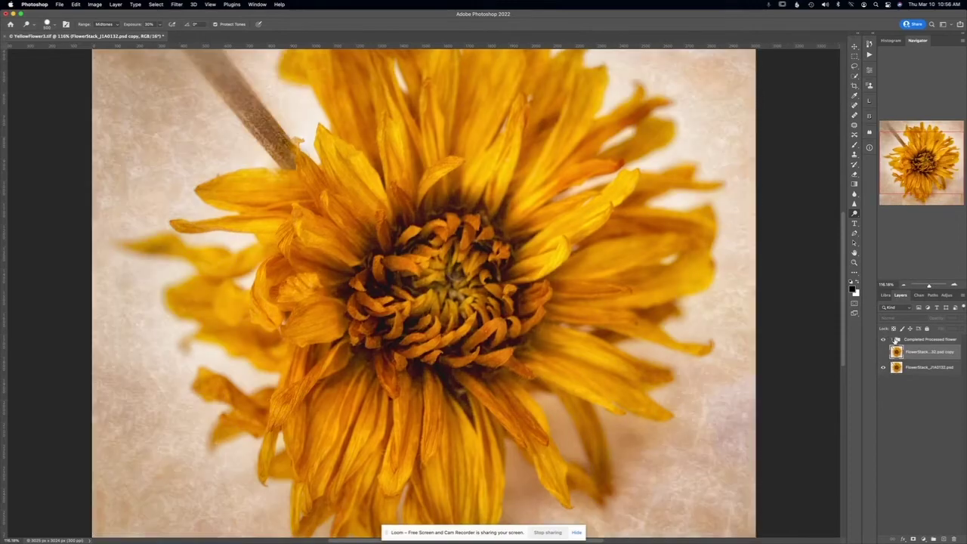
left_click(891, 340)
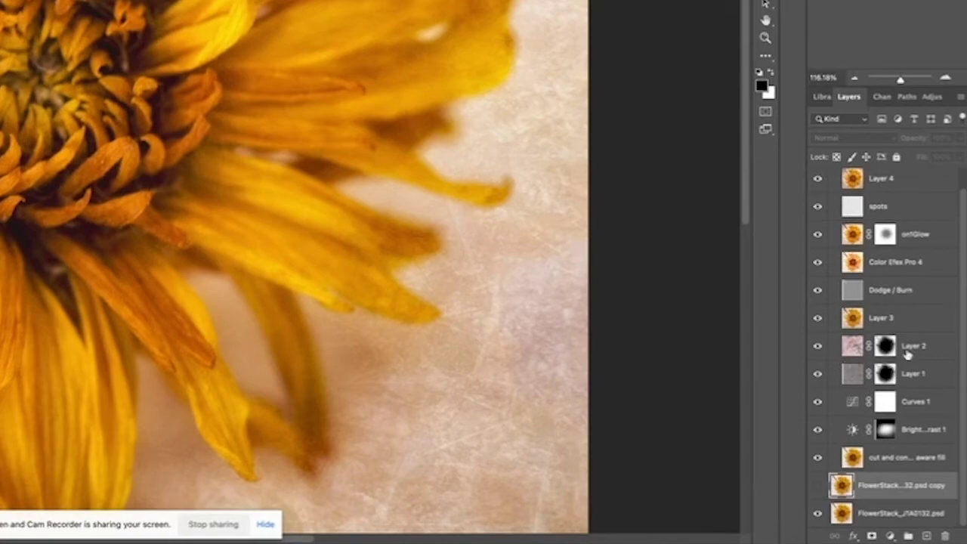
left_click(816, 345, "alt")
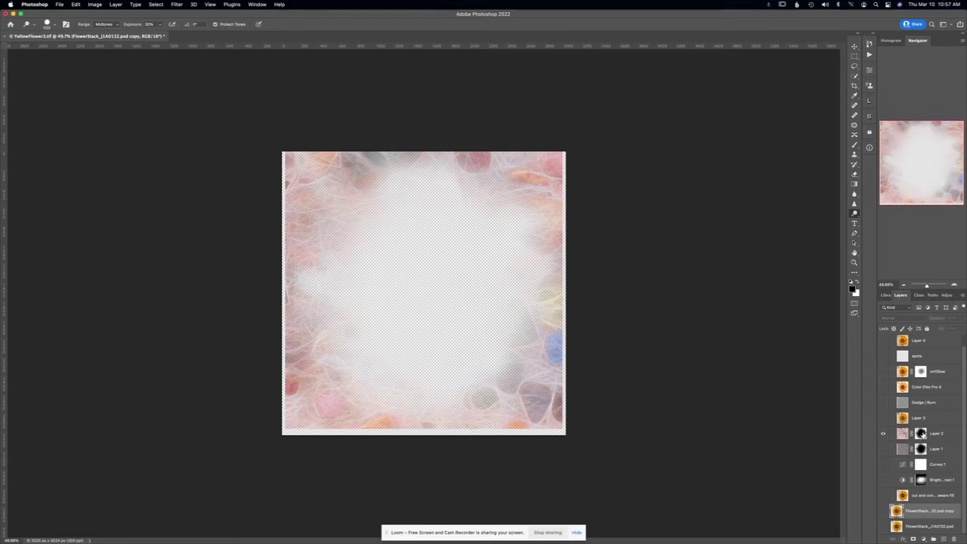
left_click(920, 432, "shift")
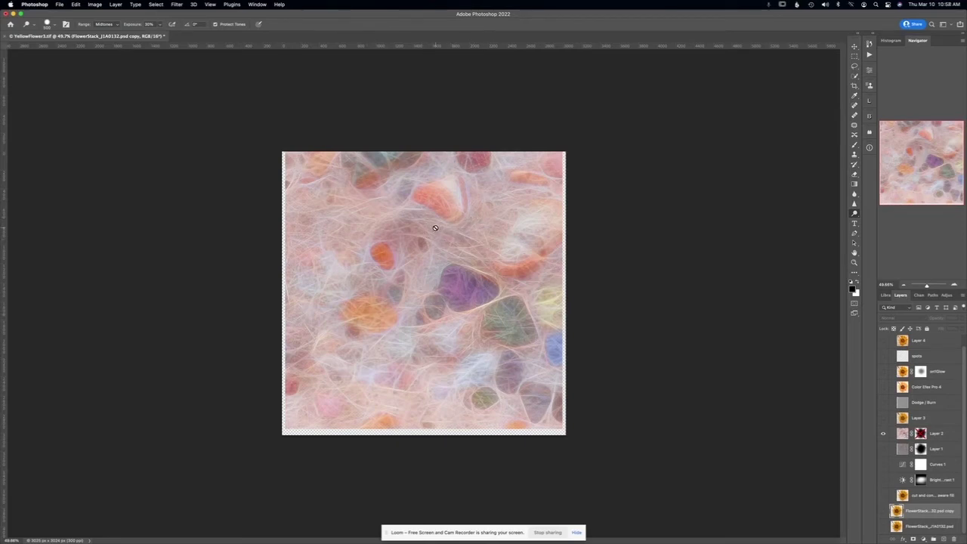
left_click(883, 450)
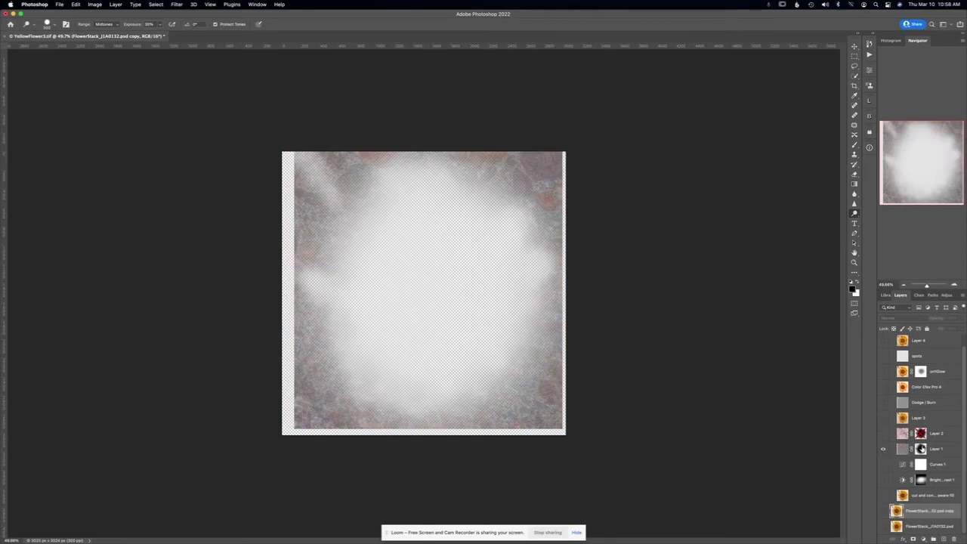
left_click(920, 449, "shift")
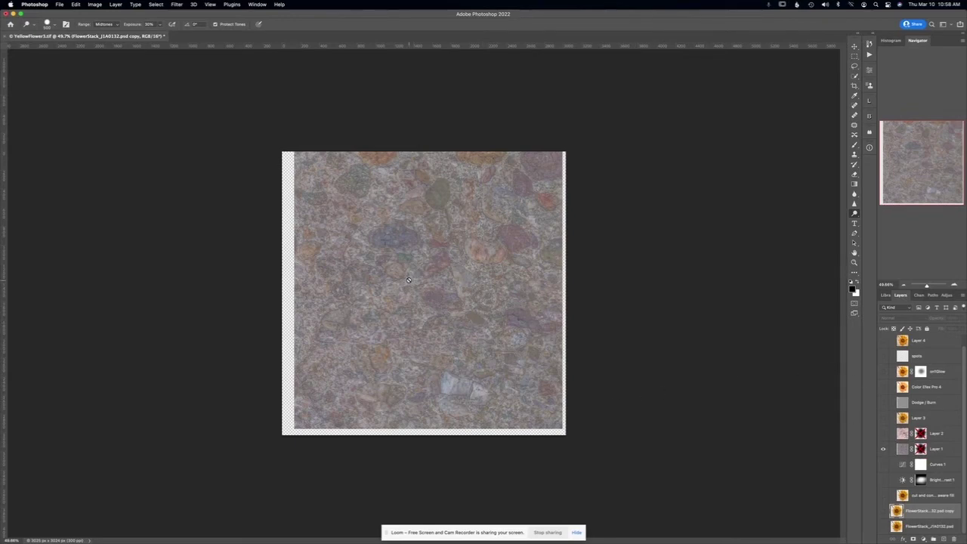
left_click(883, 373, "alt")
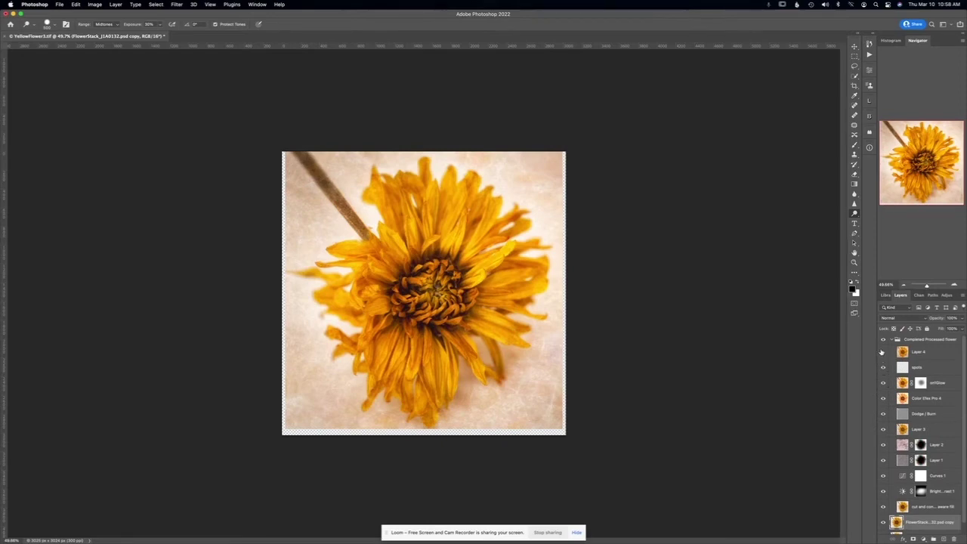
- Turn on Layer 4, select the pink texture Layer 2, and disable its mask
left_click(883, 352)
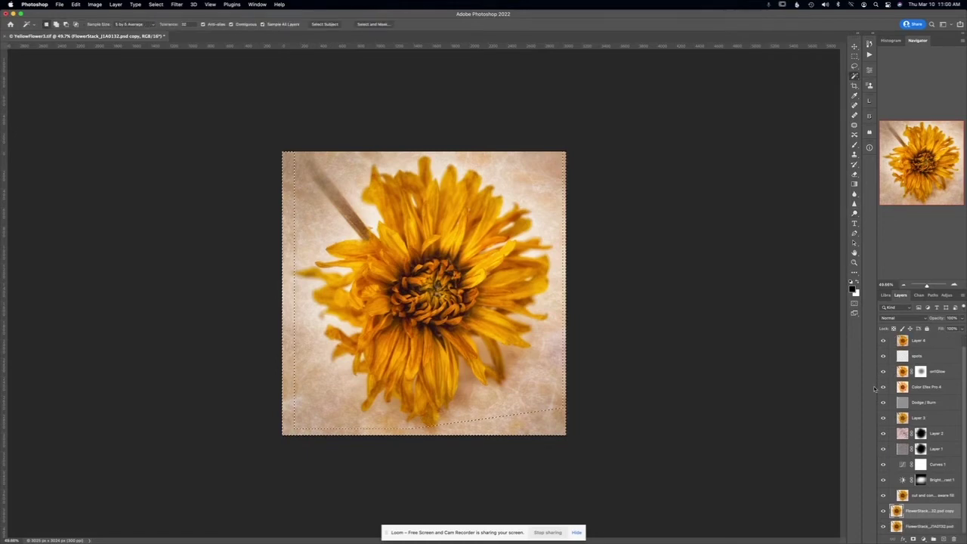
scroll(883, 386, "up", 1)
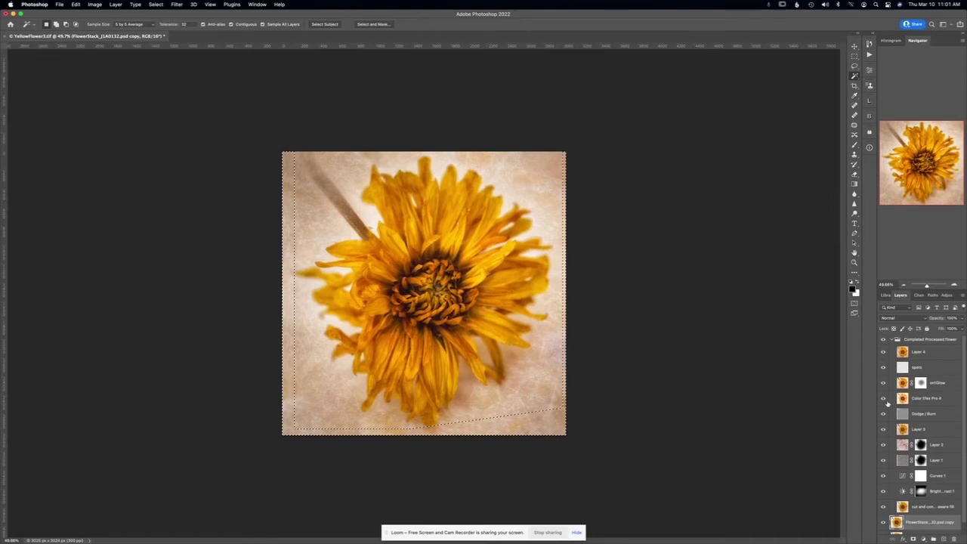
left_click(920, 445)
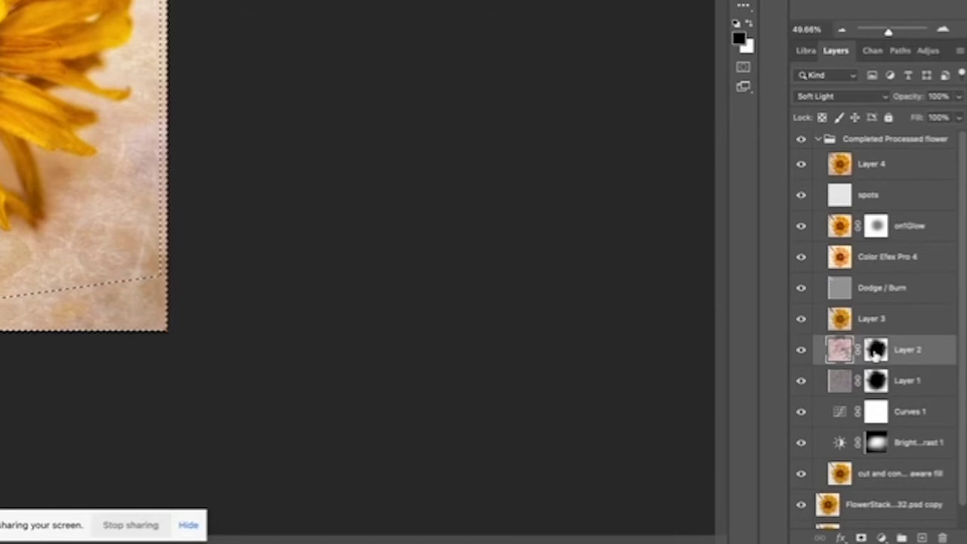
left_click(878, 355, "shift")
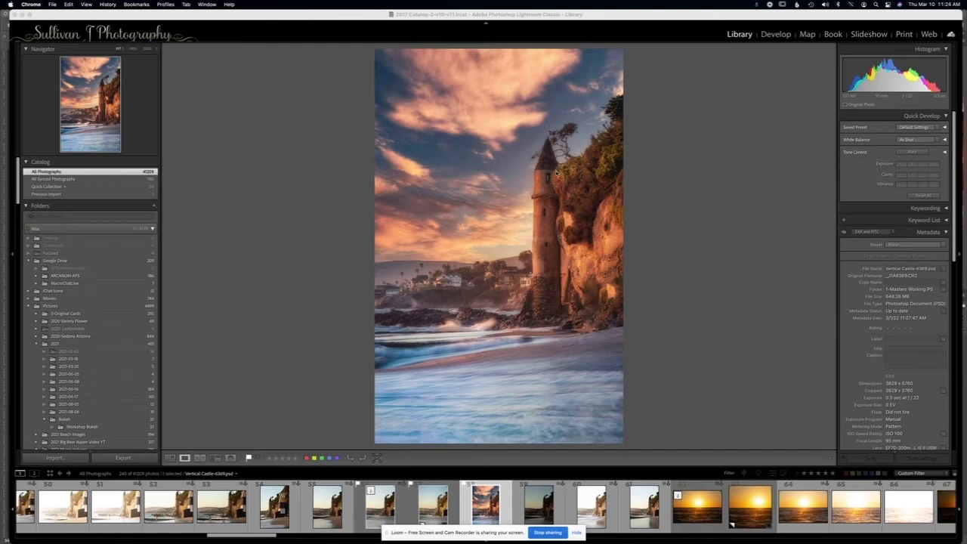
- Return to Photoshop and solo Layer 0 to show the unedited beach tower
key("super+Tab")
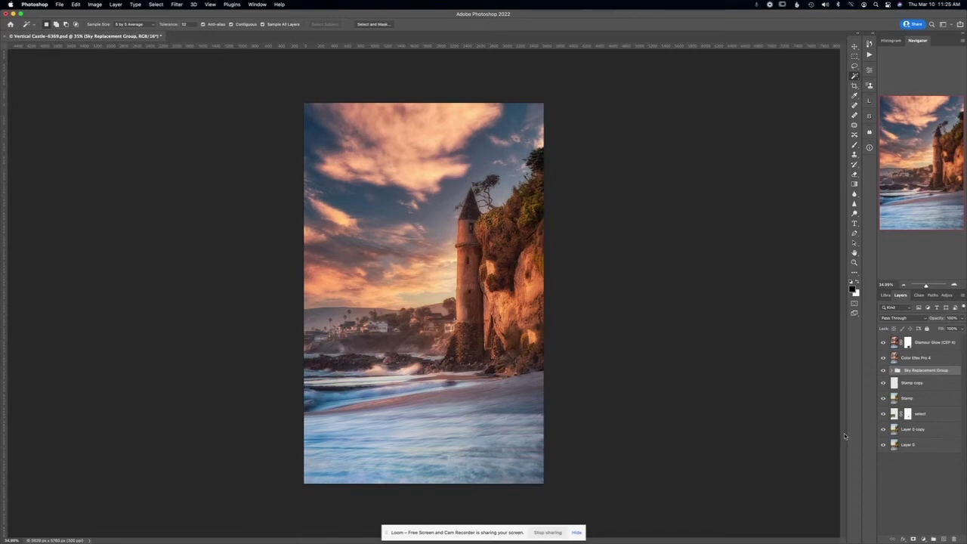
left_click(882, 445, "alt")
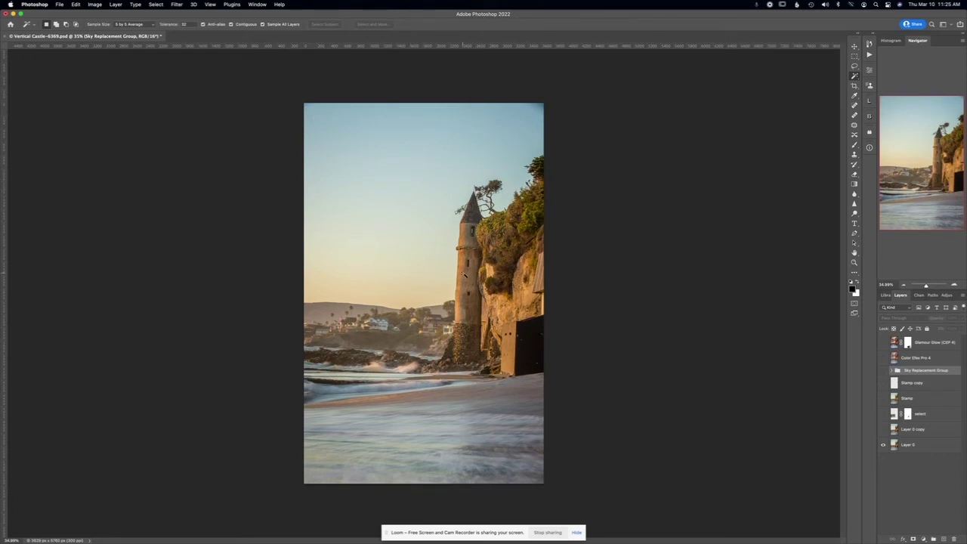
- Toggle Layer 0 copy off and on to compare it with the original, leaving it visible
left_click(883, 430)
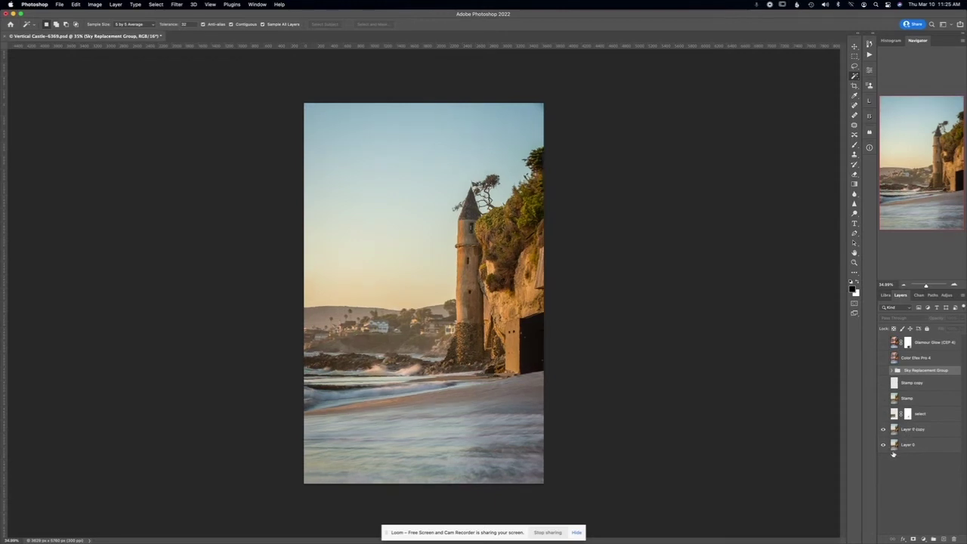
left_click(882, 430)
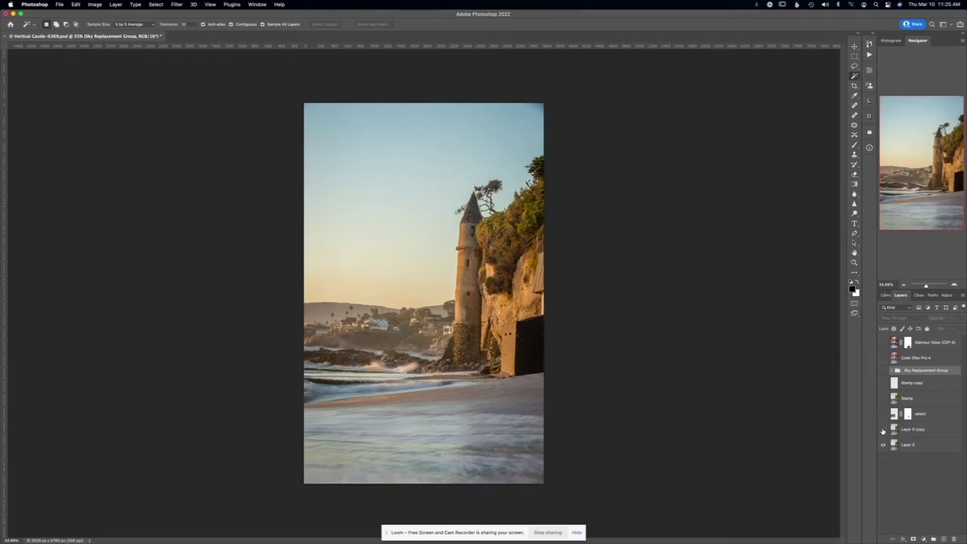
left_click(883, 430)
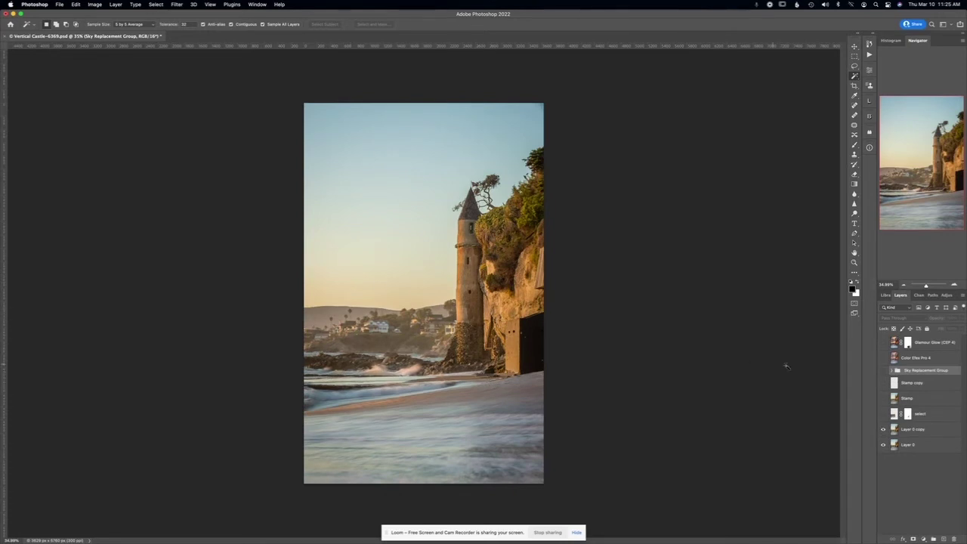
- Compare the select layer on and off, hide it, and duplicate Layer 0 copy into Layer 0 copy 2
left_click(883, 415)
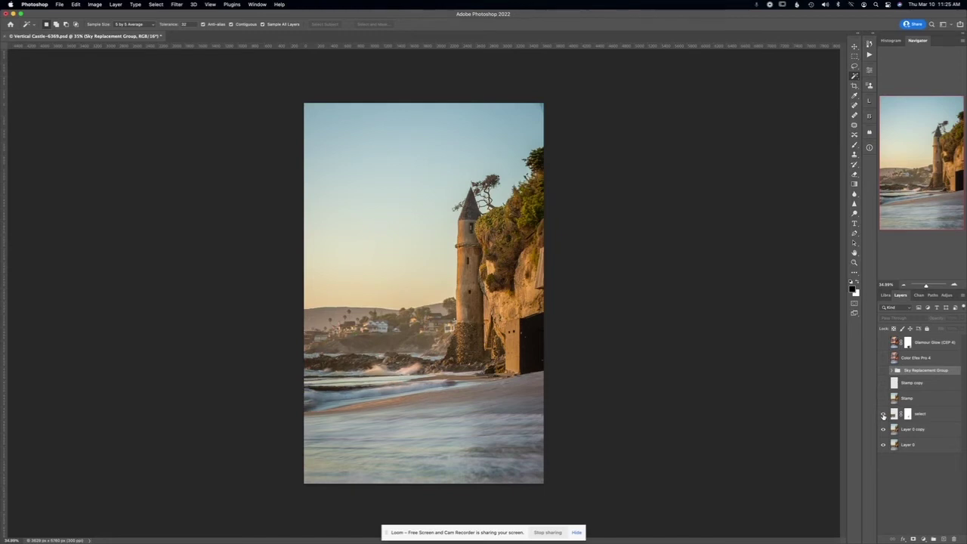
left_click(883, 414)
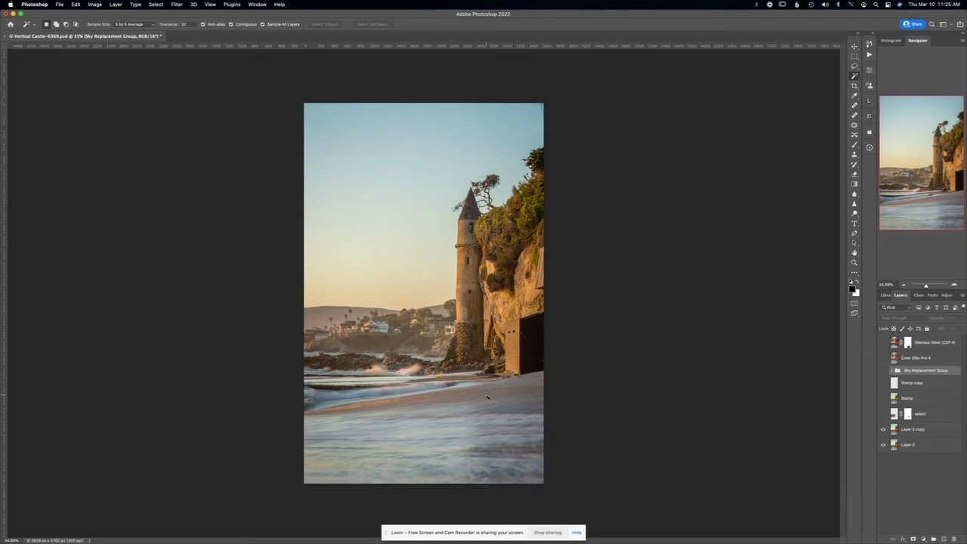
left_click(883, 414)
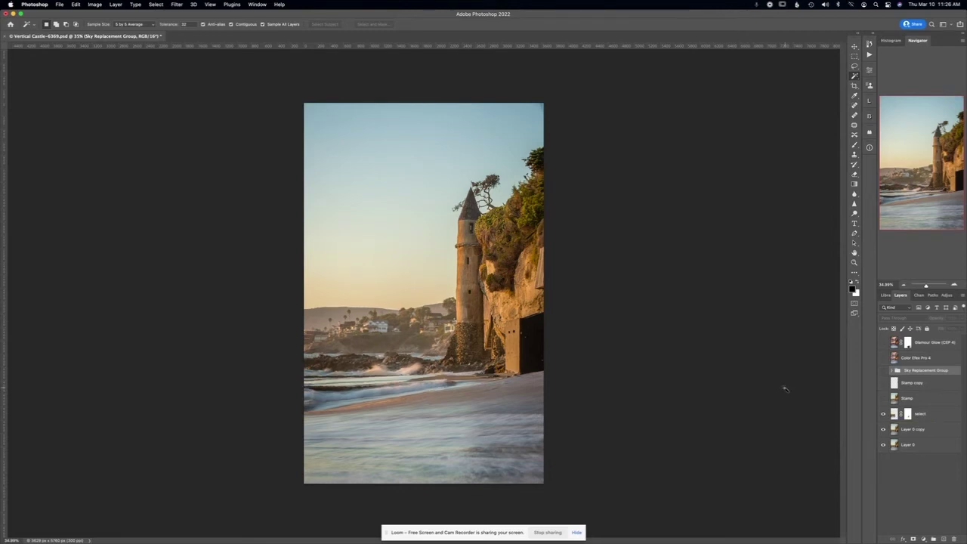
left_click(883, 413)
left_click(910, 429)
key("super+j")
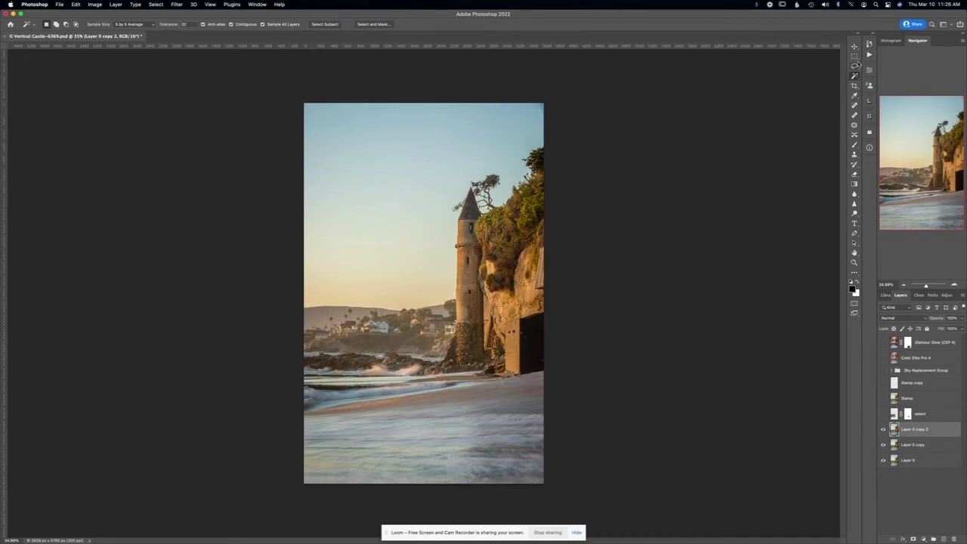
- Switch to the Rectangular Marquee tool after checking the marquee and lasso variants
left_click(855, 58)
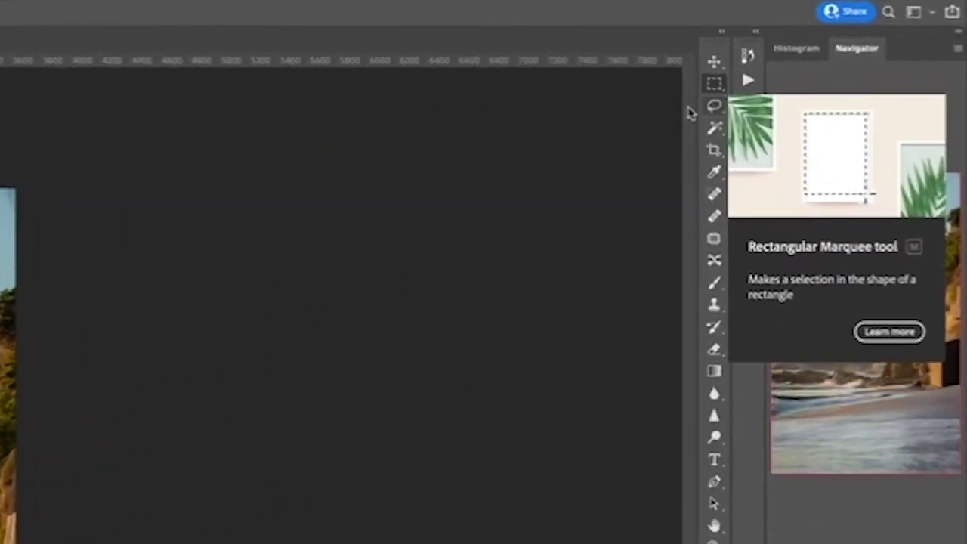
right_click(714, 85)
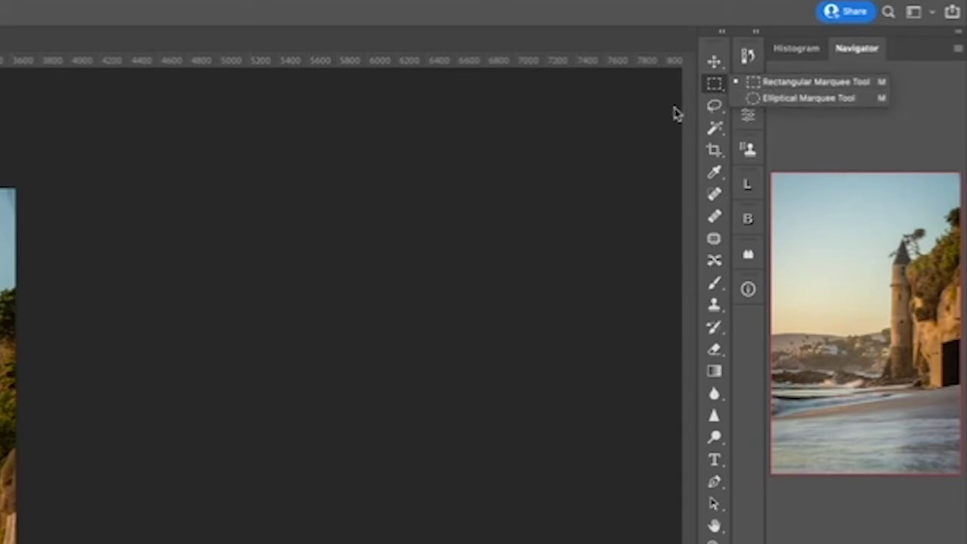
left_click(713, 107)
right_click(714, 107)
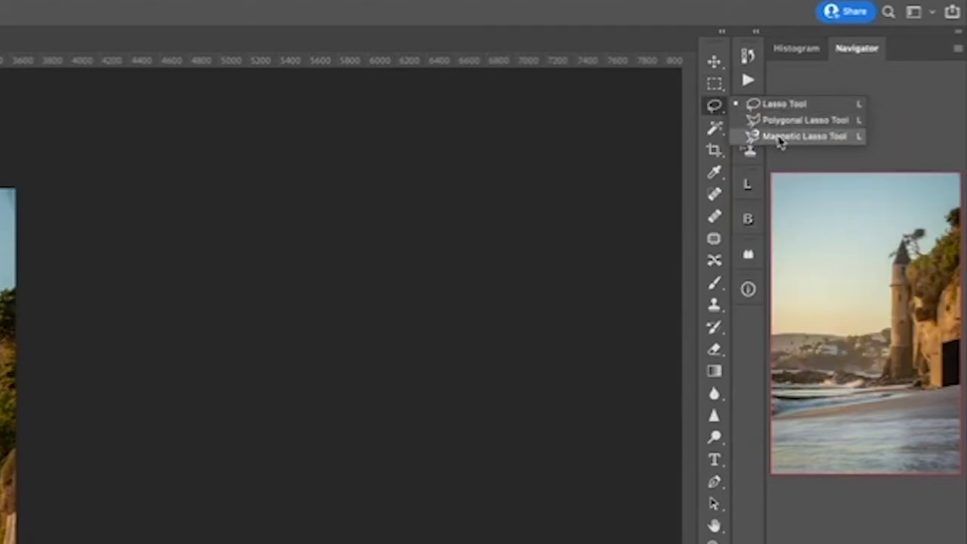
left_click(640, 139)
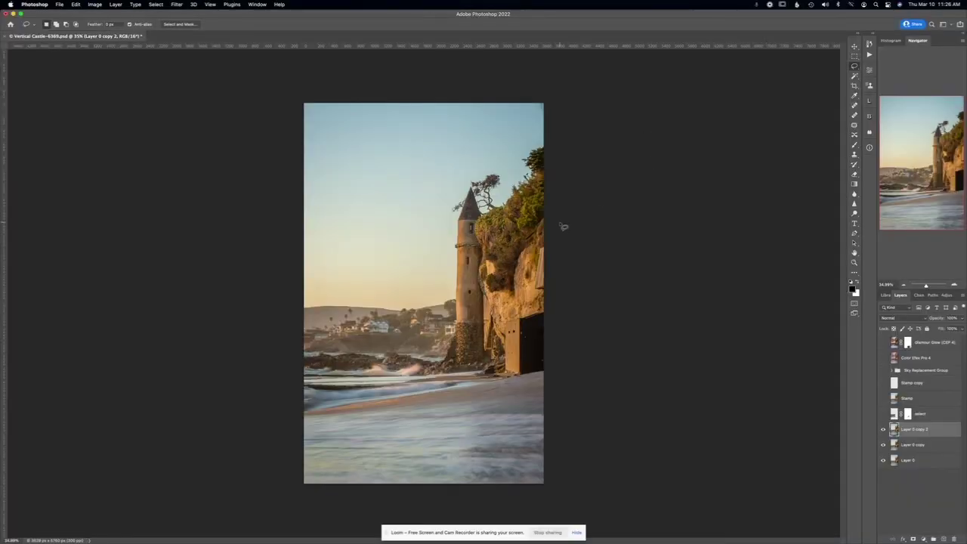
key("m")
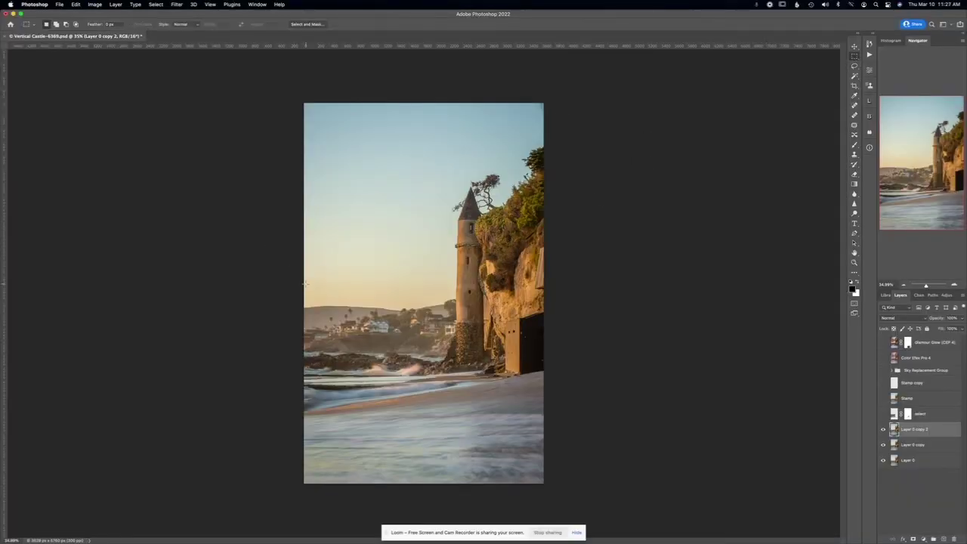
- Copy the shoreline, houses and rocks left of the tower to a new Layer 1 via Layer Via Copy
left_click_drag(304, 293, 469, 408)
right_click(432, 352)
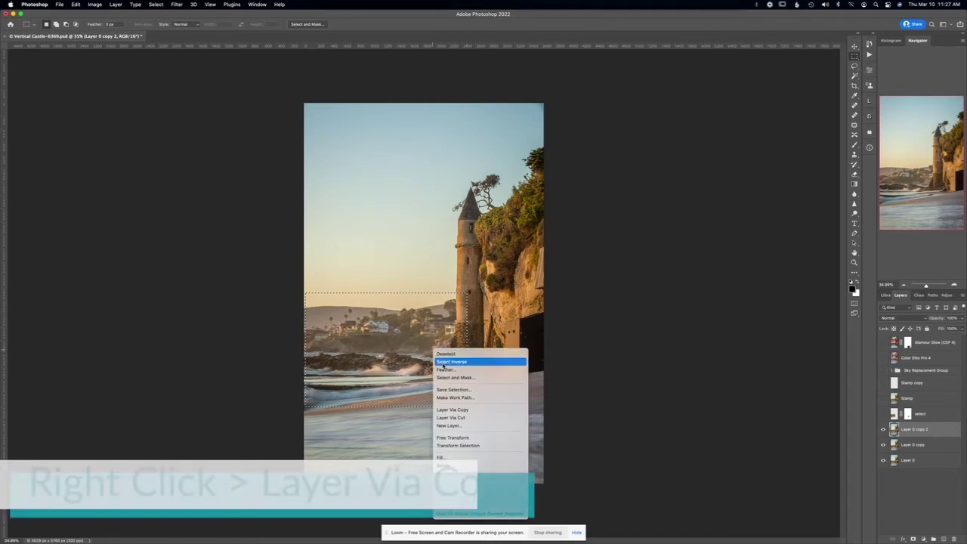
left_click(463, 411)
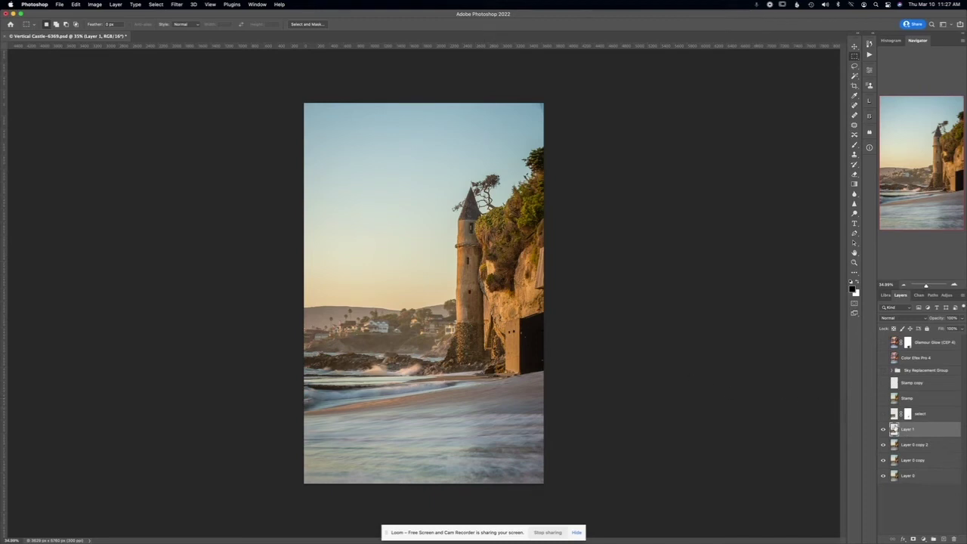
- Preview Layer 1 on its own, then make the original photo layers visible again
left_click(882, 460)
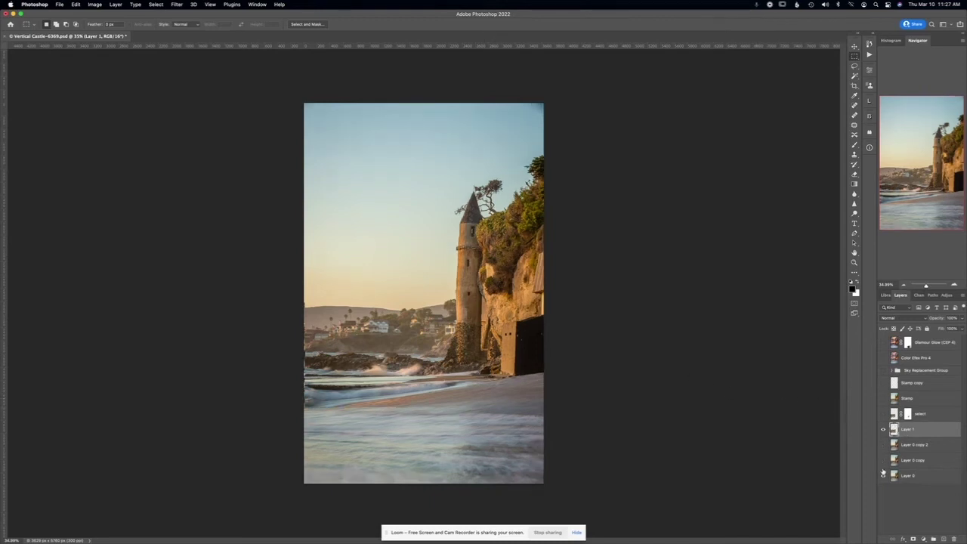
left_click(882, 475)
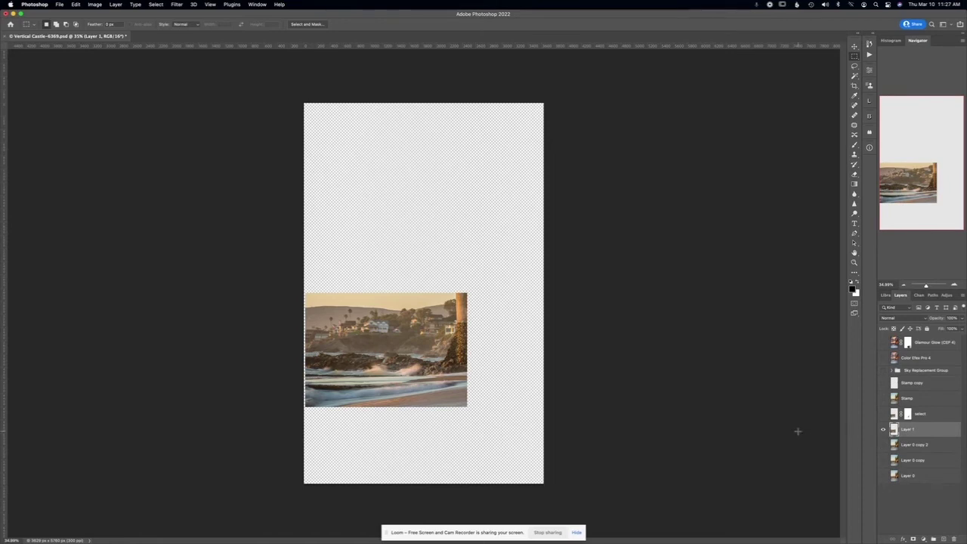
left_click_drag(883, 444, 883, 475)
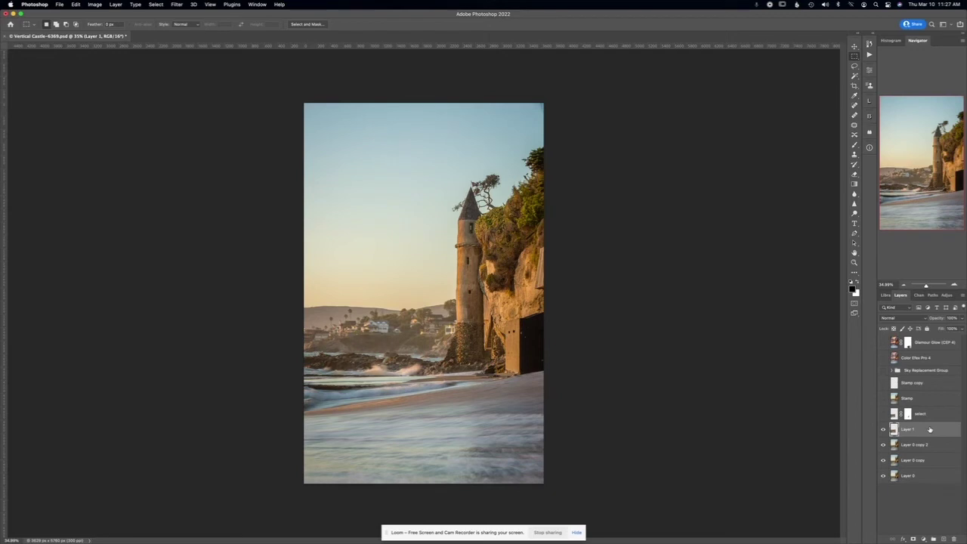
- Rotate Layer 1's shoreline patch about 1.3 degrees and add a layer mask
key("super+t")
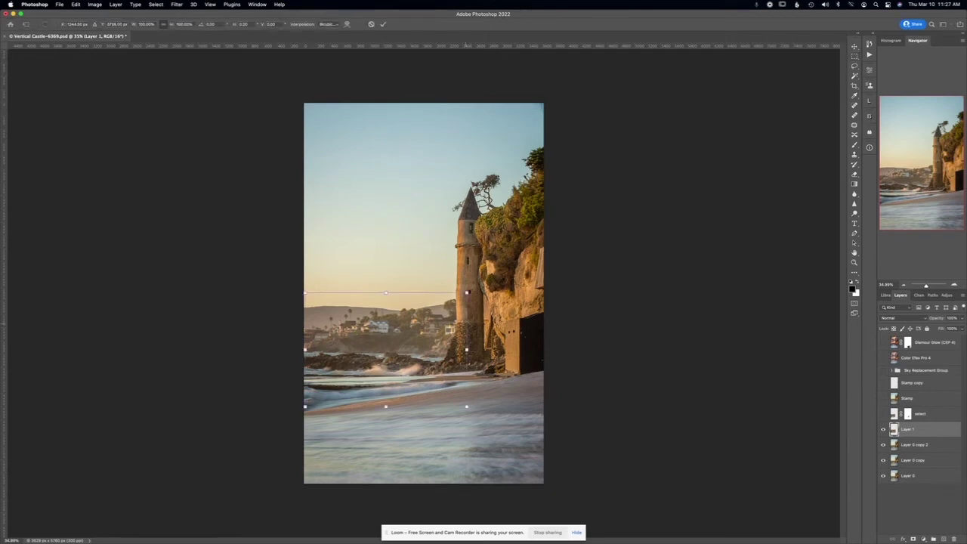
right_click(449, 317)
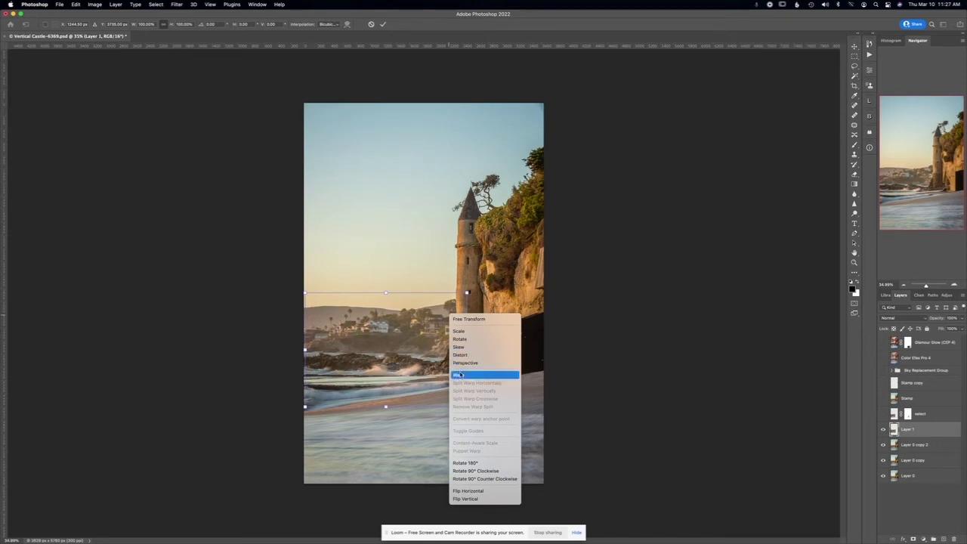
left_click(481, 304)
left_click_drag(482, 300, 487, 294)
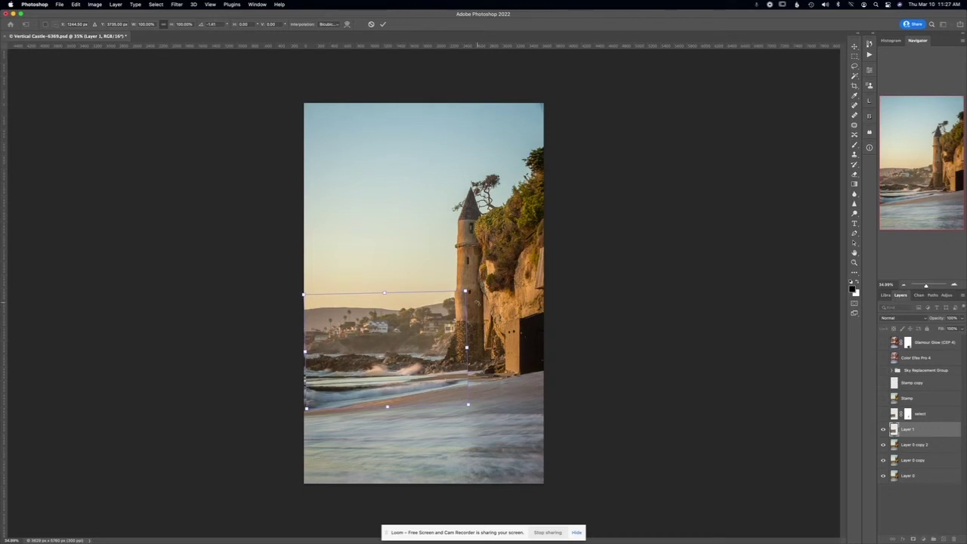
key("Return")
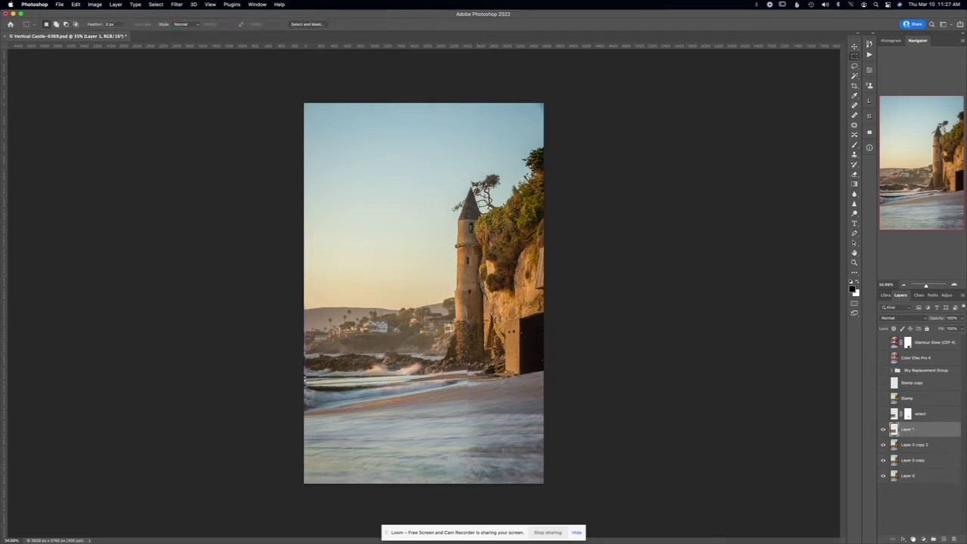
left_click(912, 538)
- Invert Layer 1's mask to black, select the Brush tool and make white the painting colour
key("super+i")
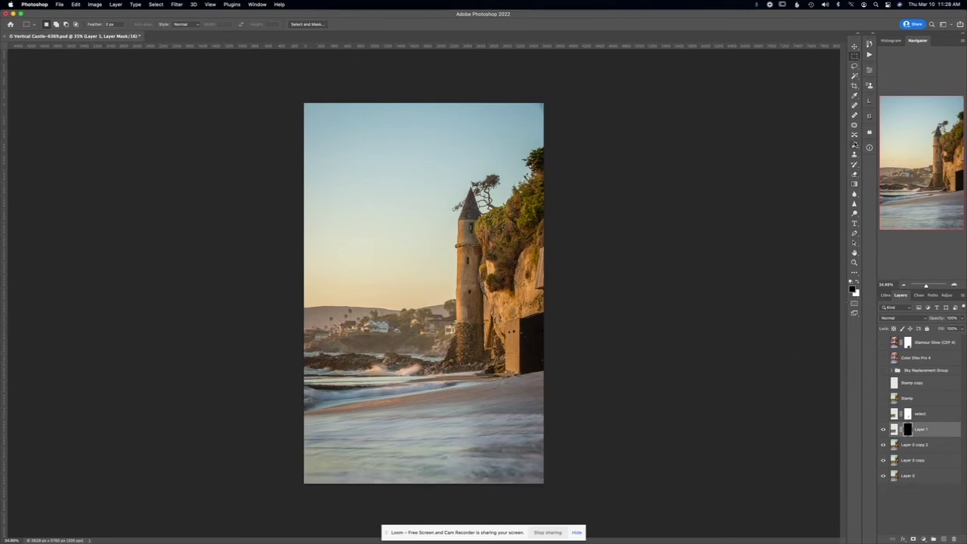
left_click(854, 145)
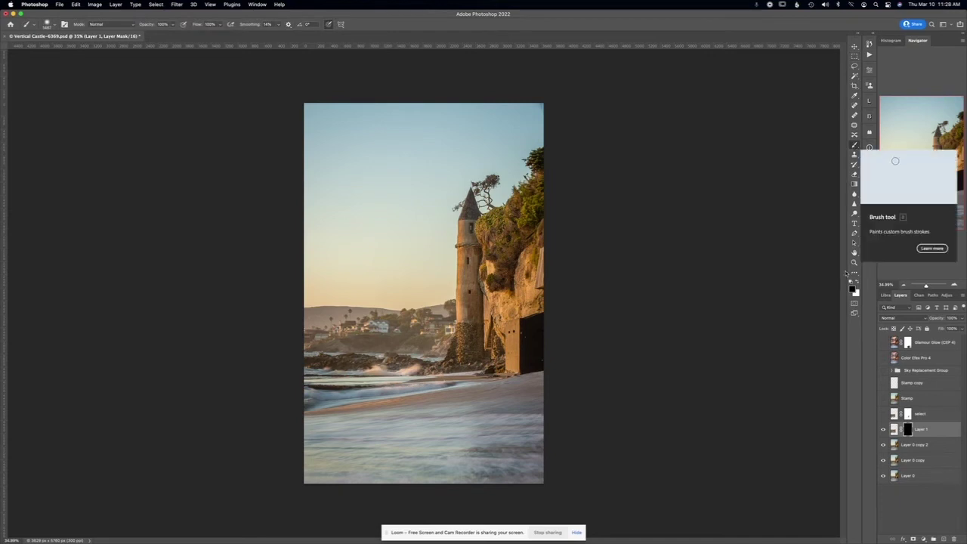
left_click(855, 293)
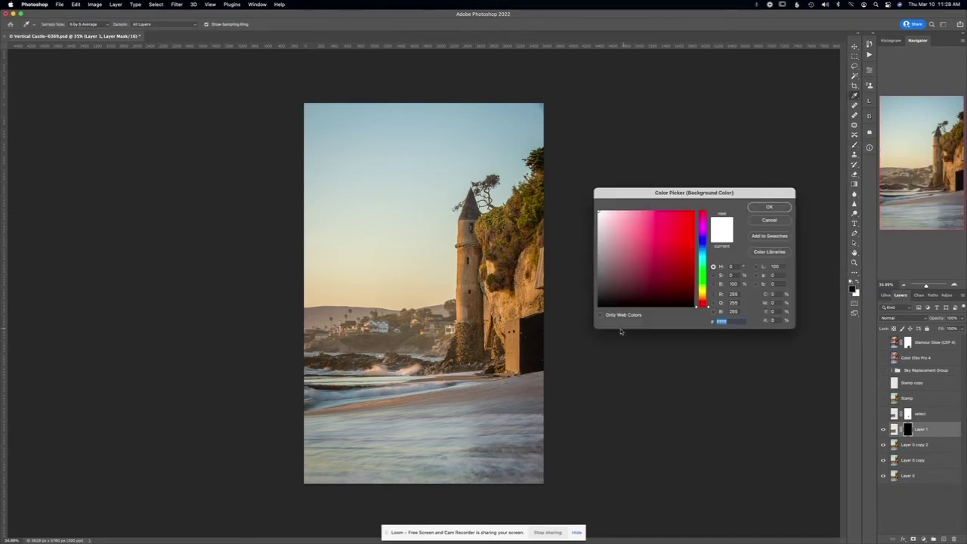
left_click(768, 206)
left_click(857, 282)
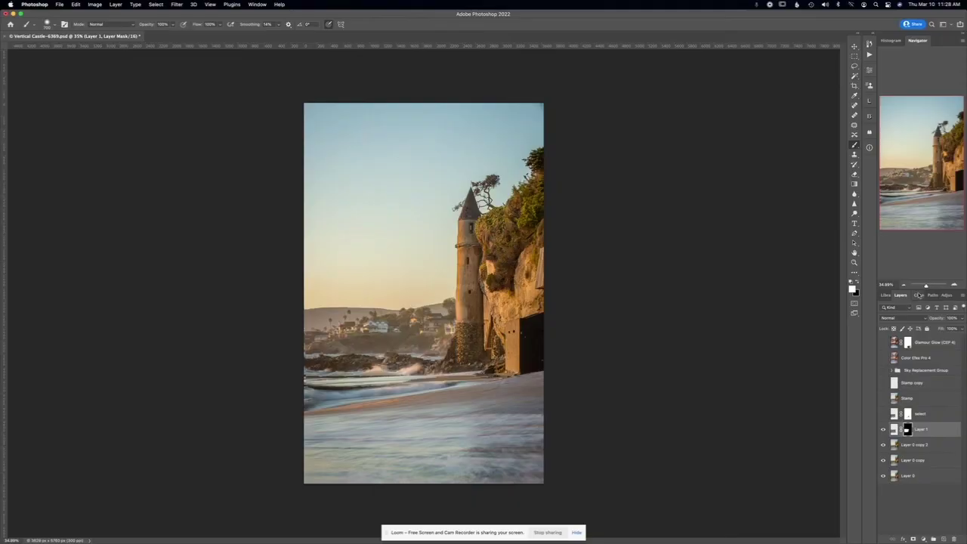
- Zoom in on the tower base and brush Layer 1's mask along the tower's left edge
left_click_drag(921, 290, 929, 287)
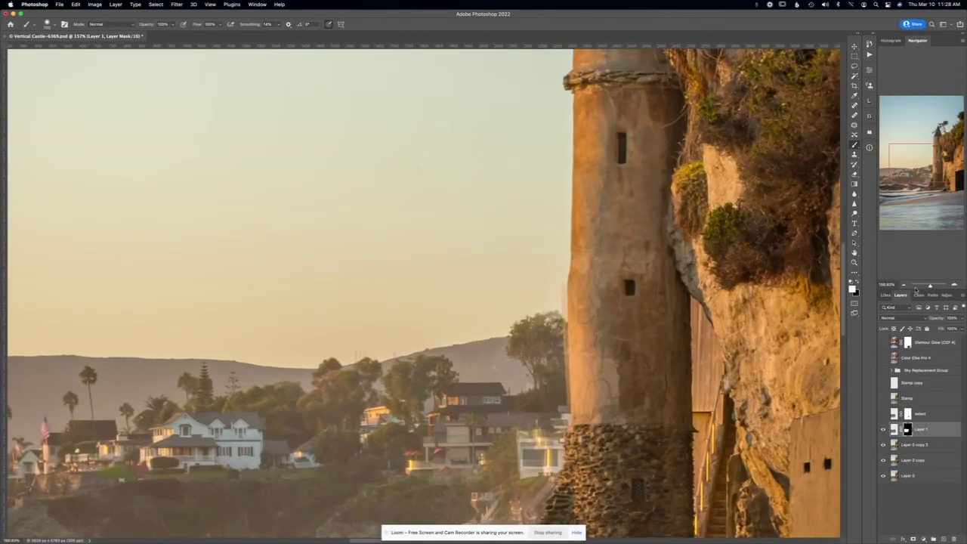
mouse_move(594, 331)
left_mouse_down()
mouse_move(546, 194)
mouse_move(502, 145)
left_mouse_up()
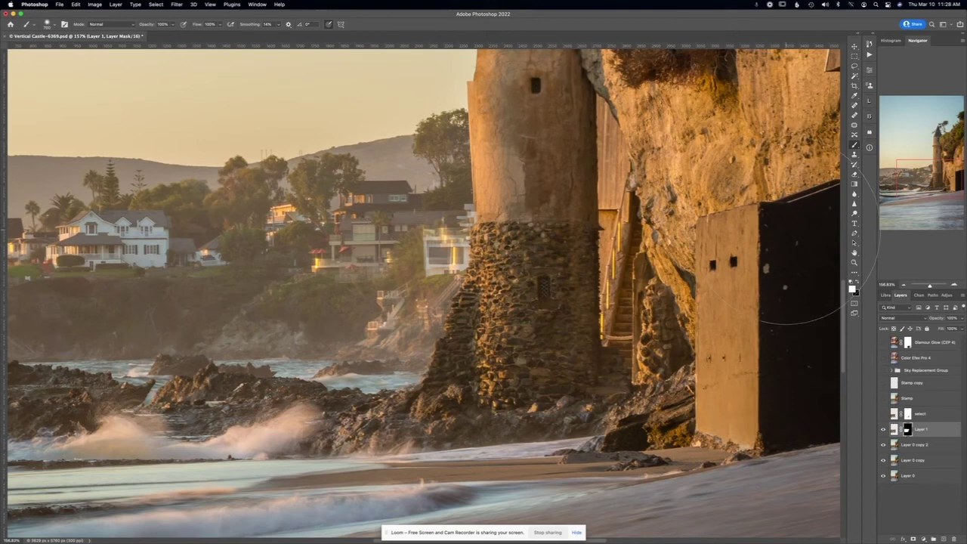
left_click(856, 288)
left_click(856, 288)
left_click(857, 288)
left_click(856, 289)
left_click(856, 289)
left_click(857, 288)
left_click(856, 291)
left_click_drag(453, 87, 452, 219)
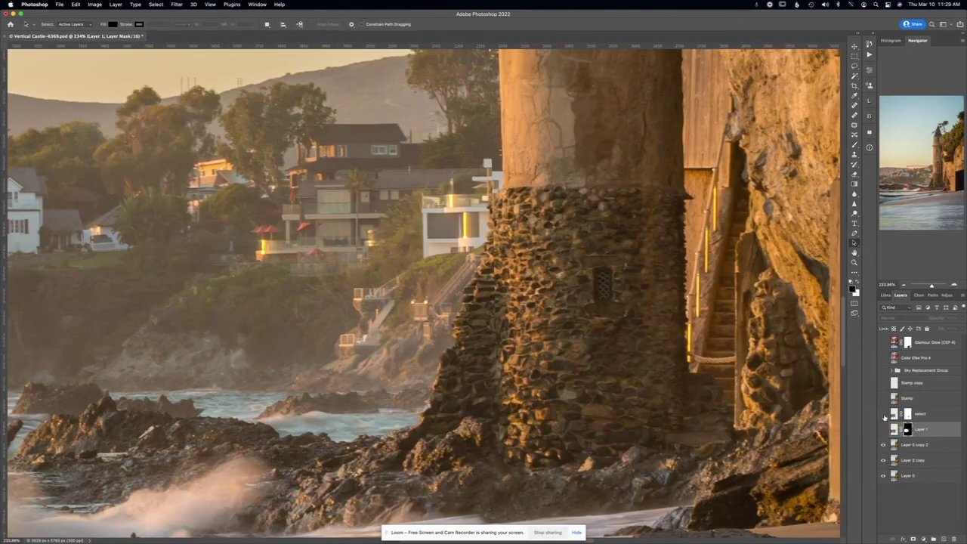
- Toggle the select layer to compare the stone base, then show the Stamp layer again
left_click(883, 414)
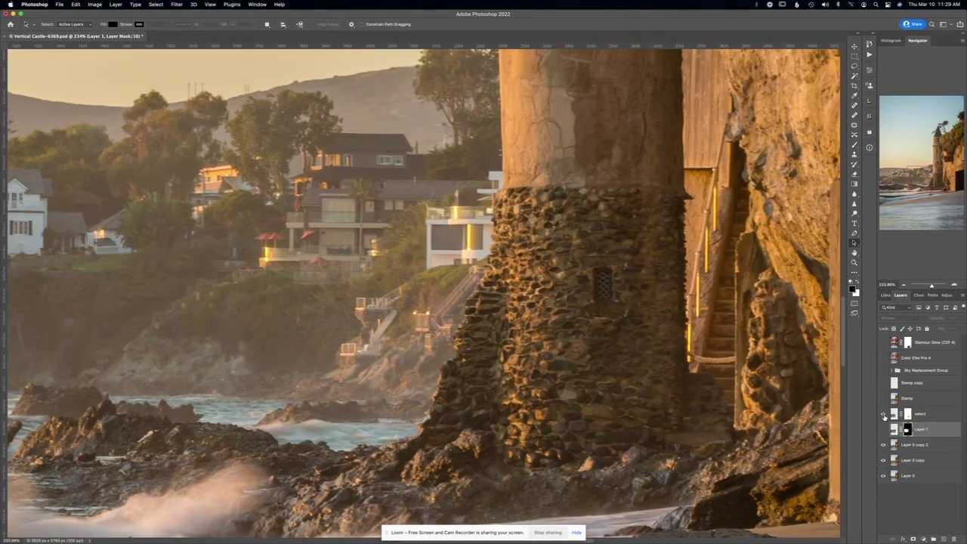
left_click(883, 414)
left_click(883, 414)
left_click(883, 414)
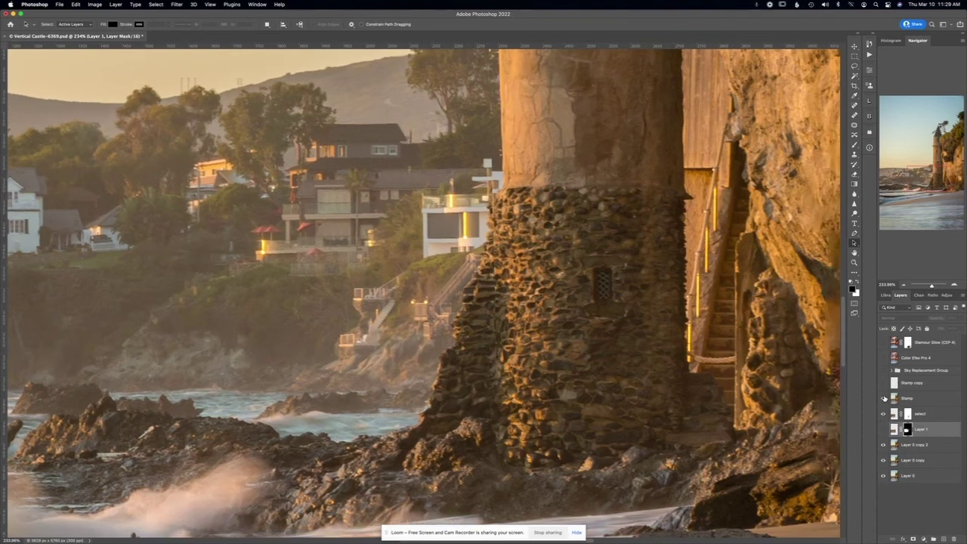
left_click(884, 398)
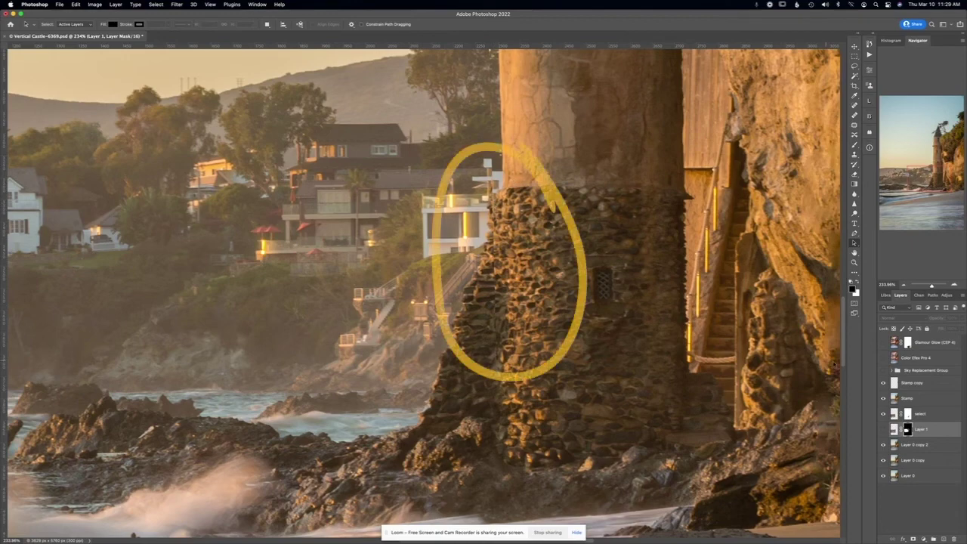
- Toggle the Glamour Glow layer on and off to compare the glow effect
left_click(884, 342)
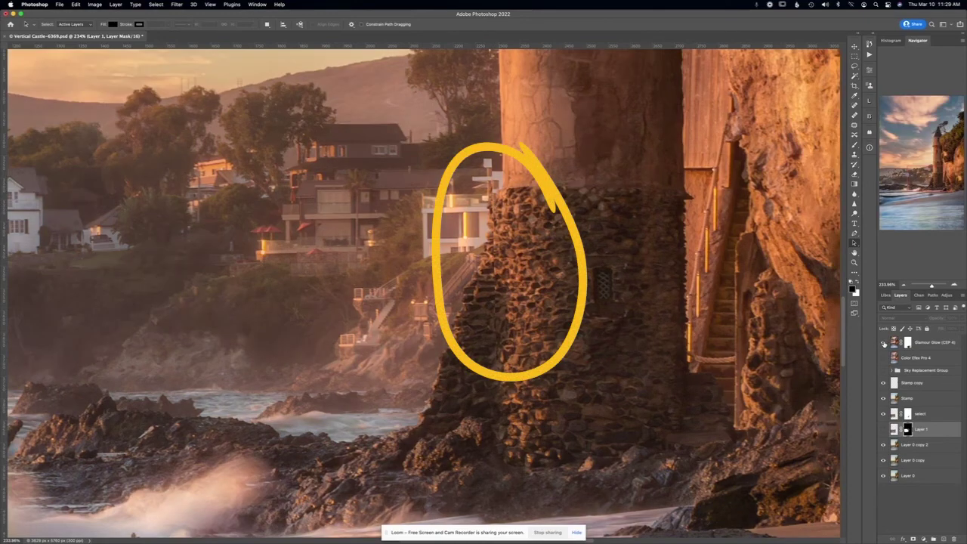
left_click(884, 343)
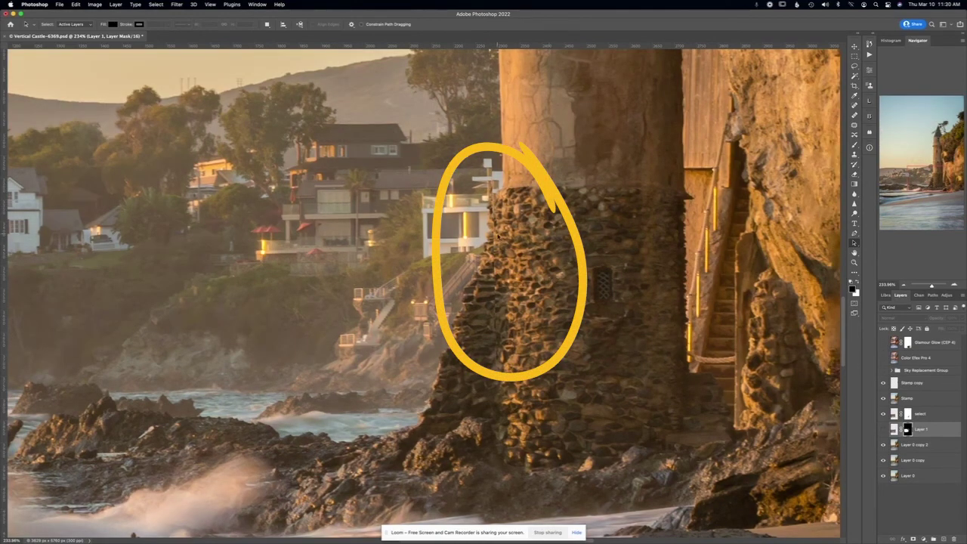
scroll(432, 275, "up", 5)
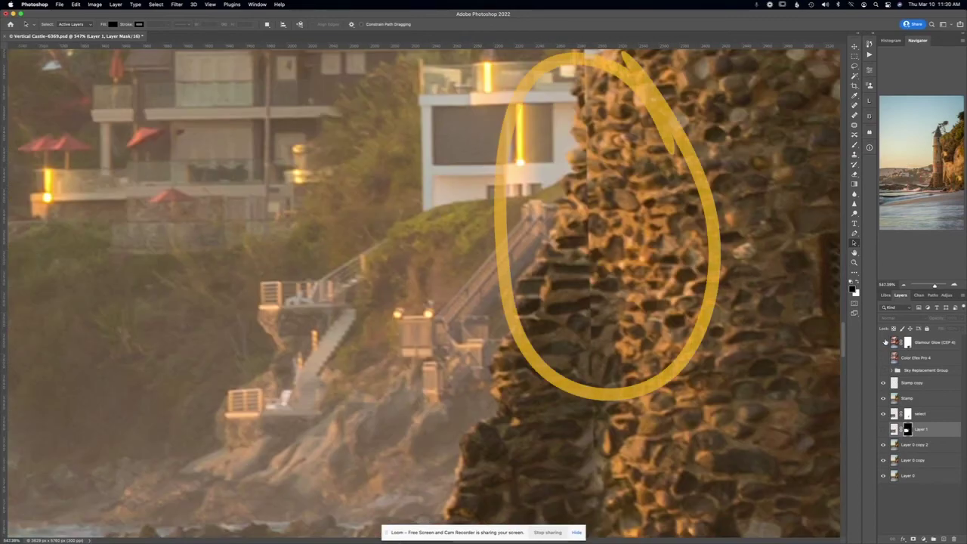
left_click(883, 344)
left_click(883, 343)
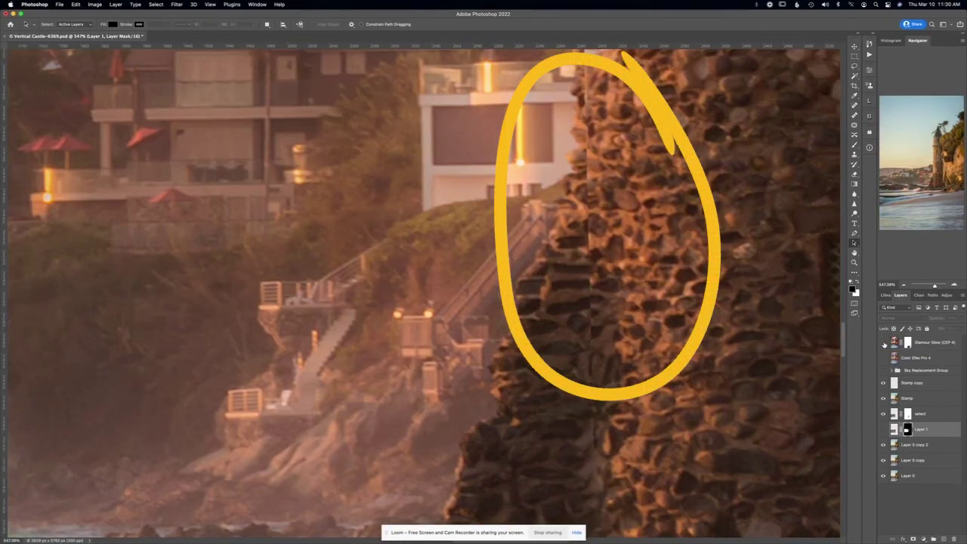
scroll(542, 232, "down", 5)
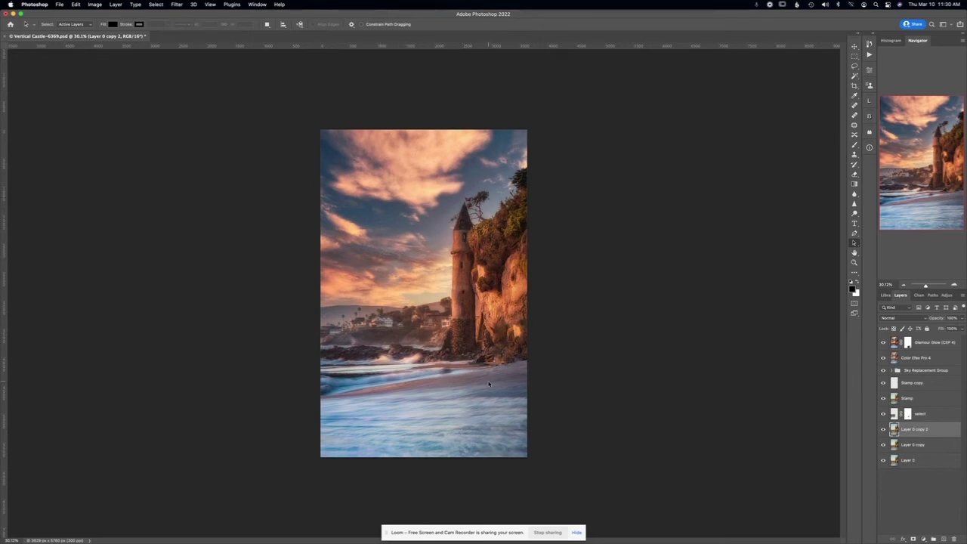
- Toggle the Sky Replacement Group off and on to compare skies, then expand the group
left_click(915, 371)
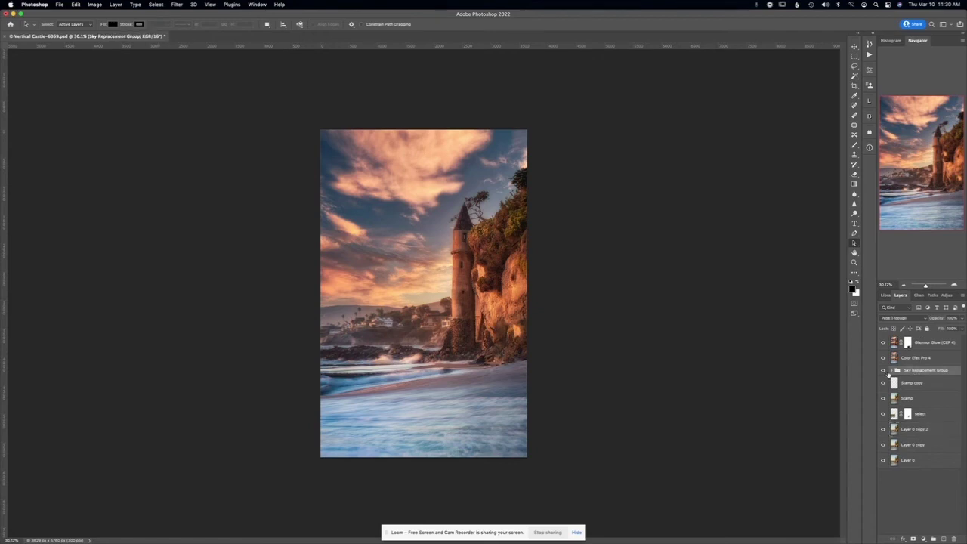
left_click(883, 371)
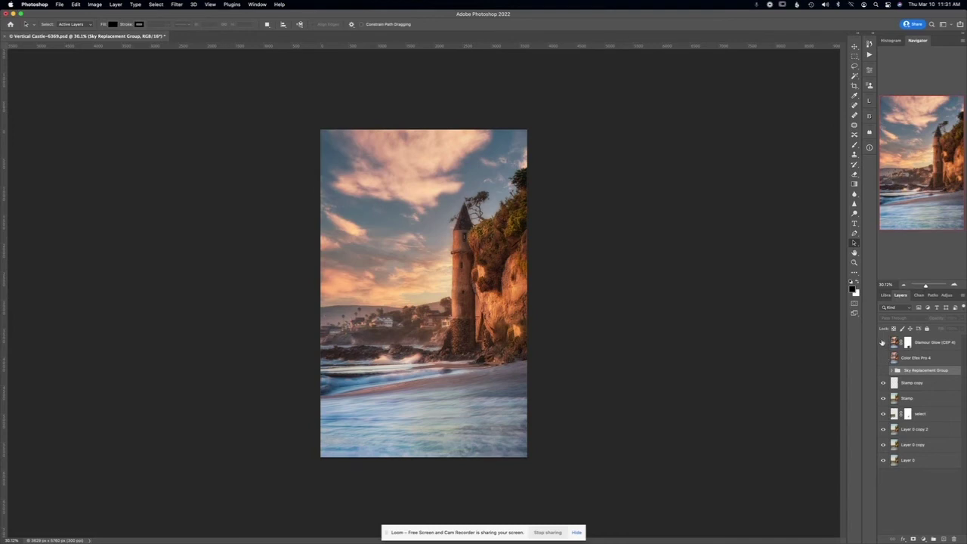
left_click(882, 342)
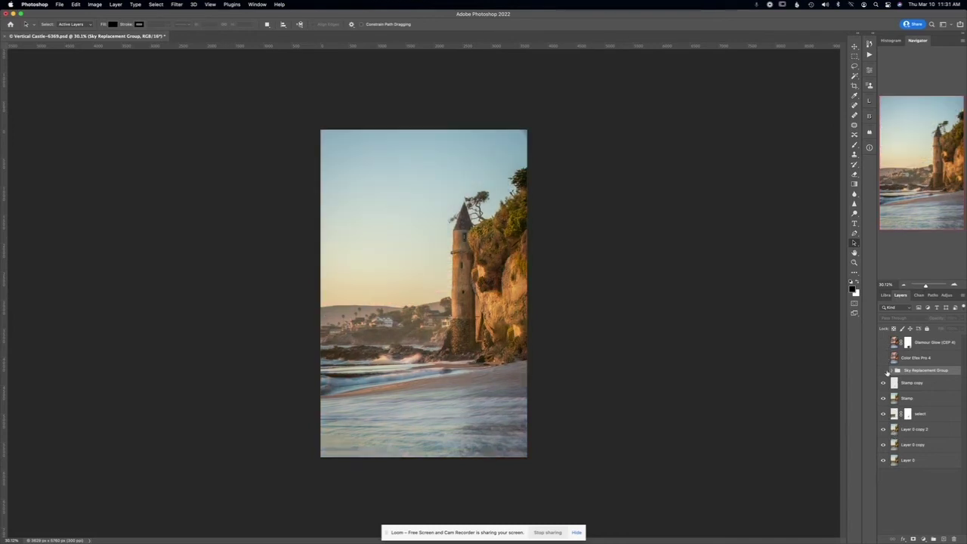
left_click(883, 371)
left_click(883, 371)
left_click(883, 371)
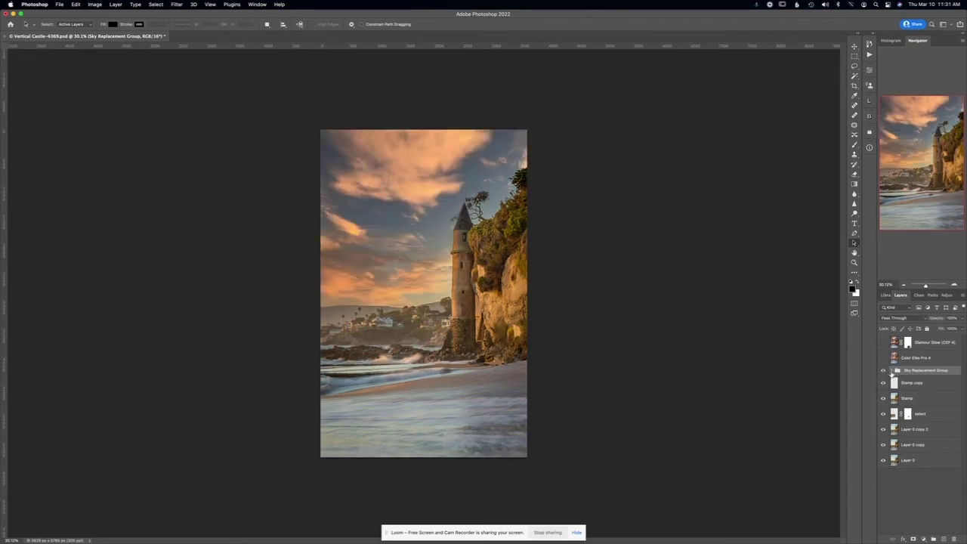
left_click(892, 371)
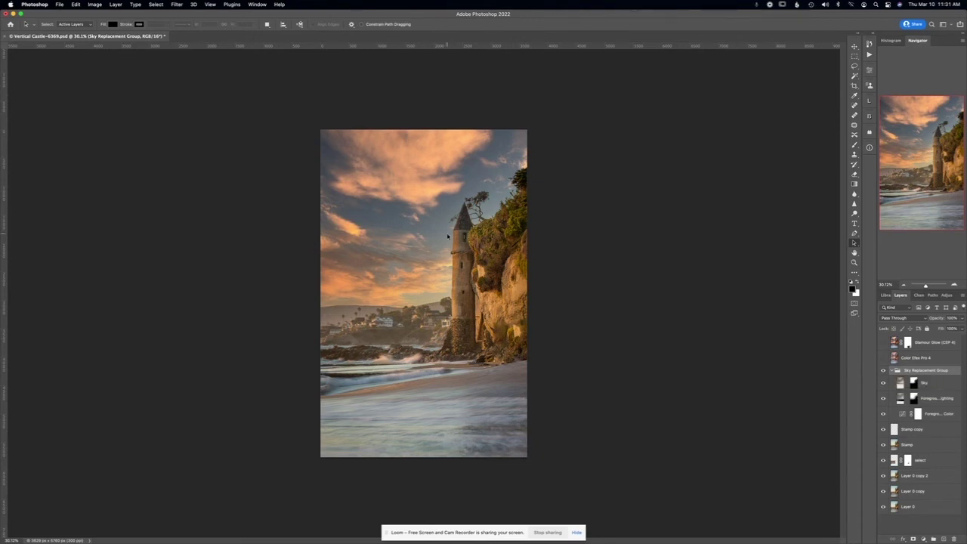
left_click(884, 384)
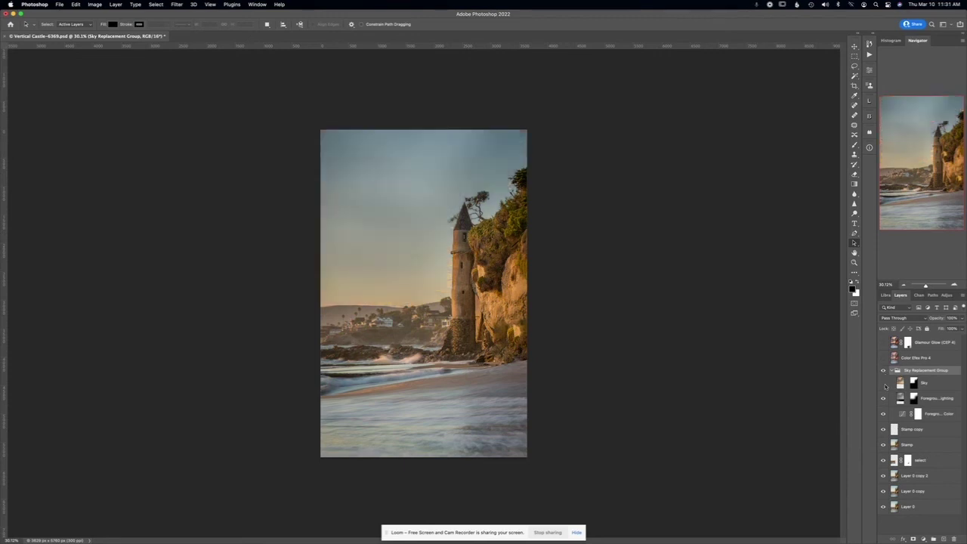
left_click(883, 383)
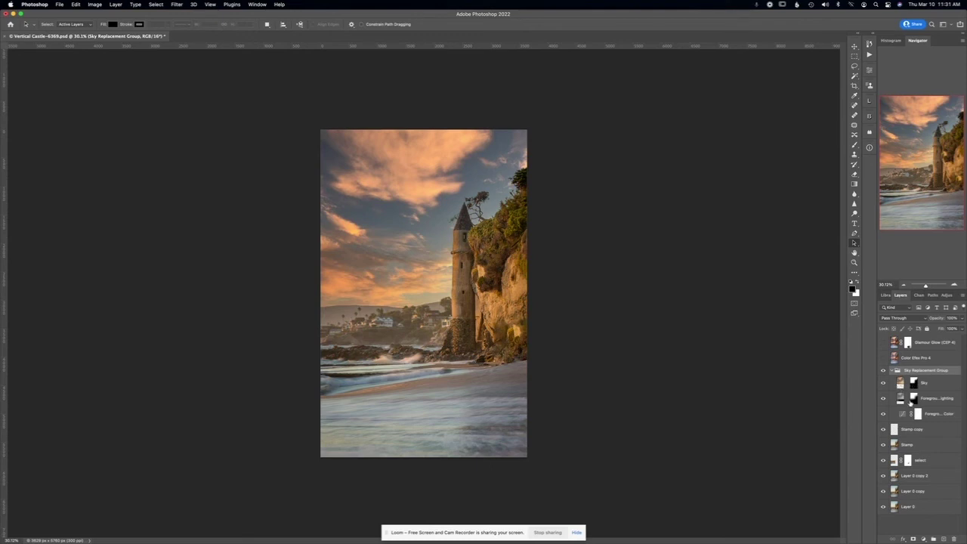
left_click(902, 386)
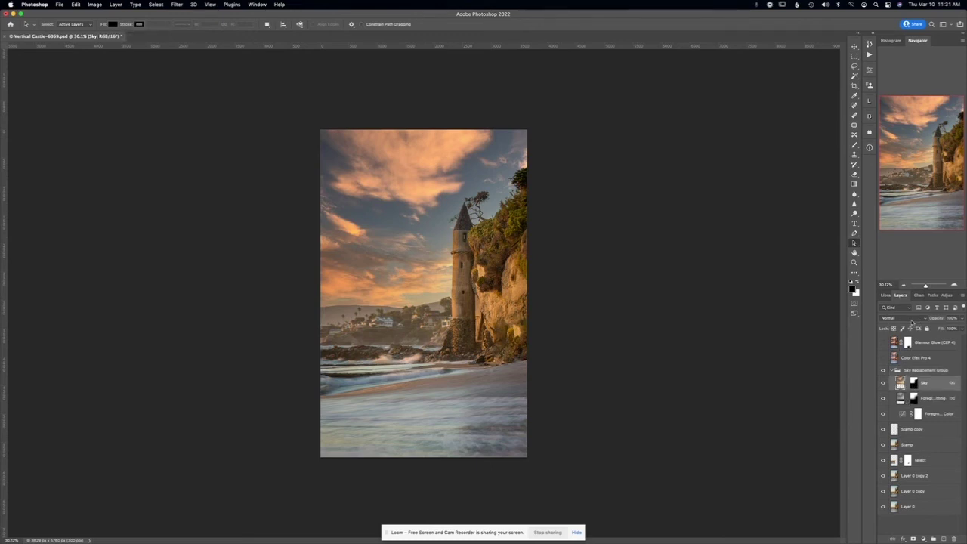
left_click(916, 414)
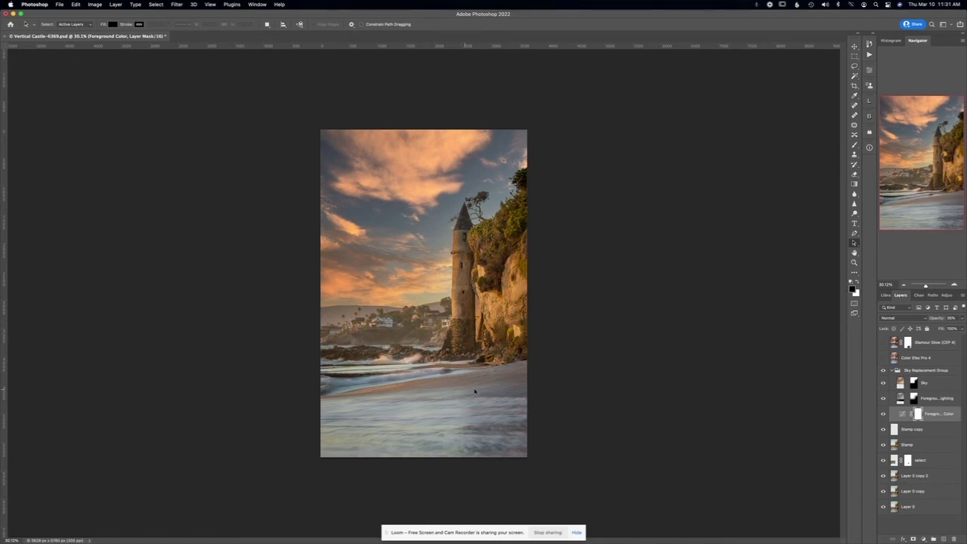
left_click(883, 371)
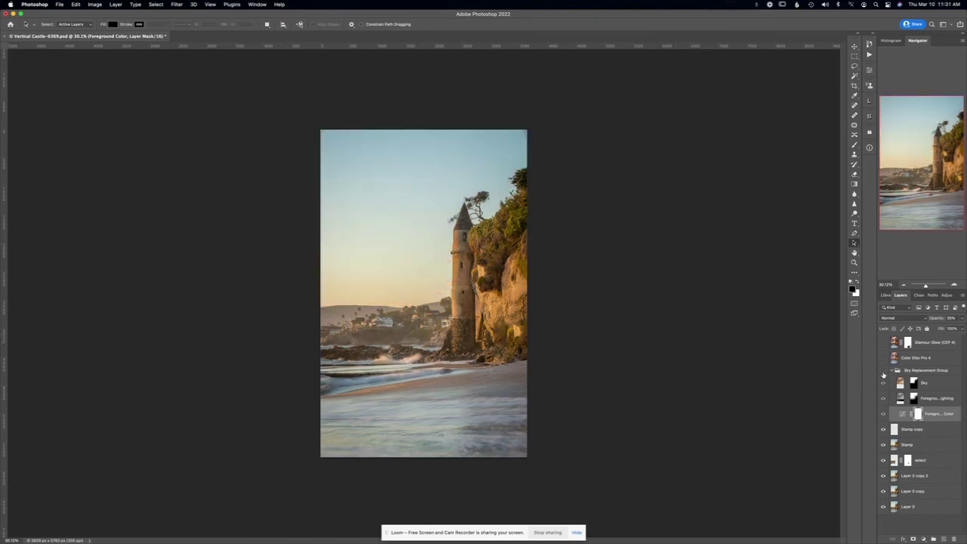
left_click(883, 372)
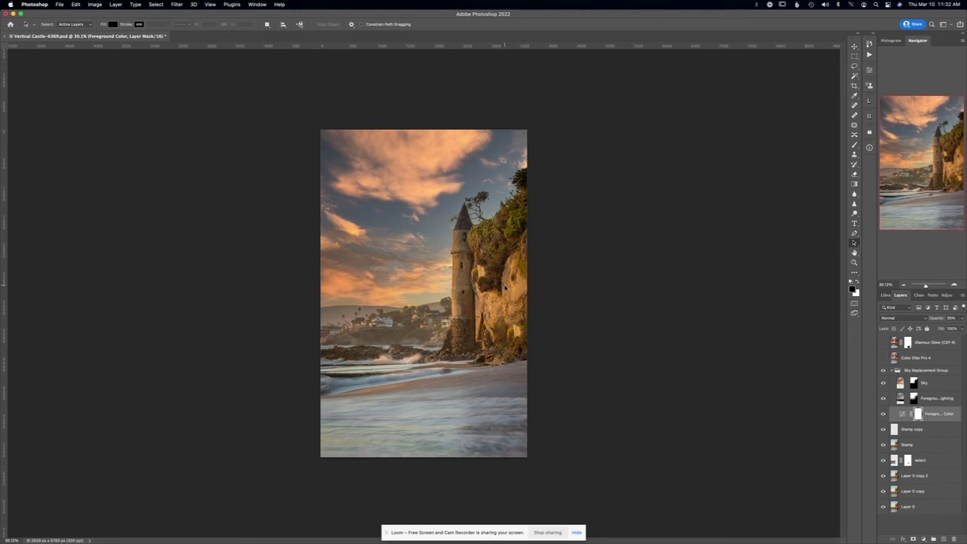
- Start Edit > Sky Replacement and try the clear blue and puffy white cloud presets
left_click(76, 4)
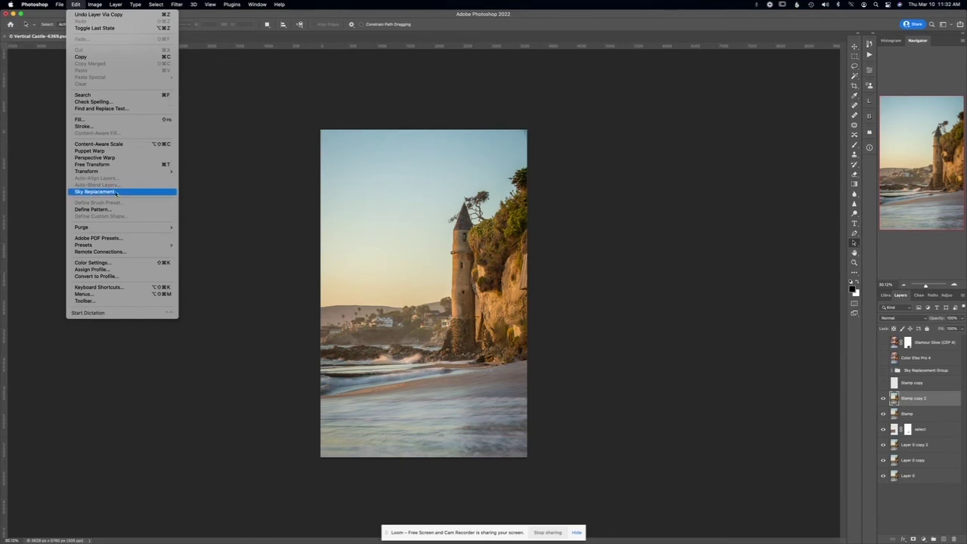
left_click(125, 194)
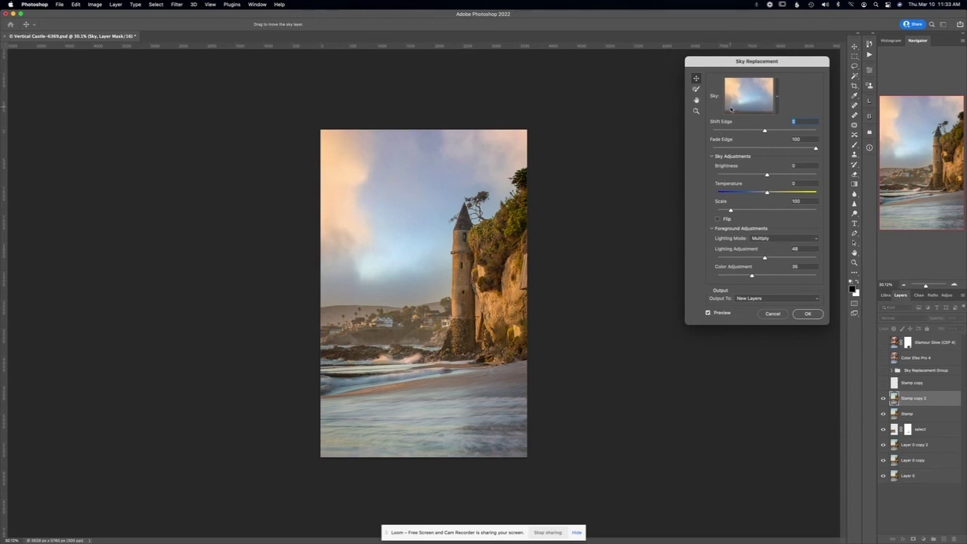
left_click(778, 99)
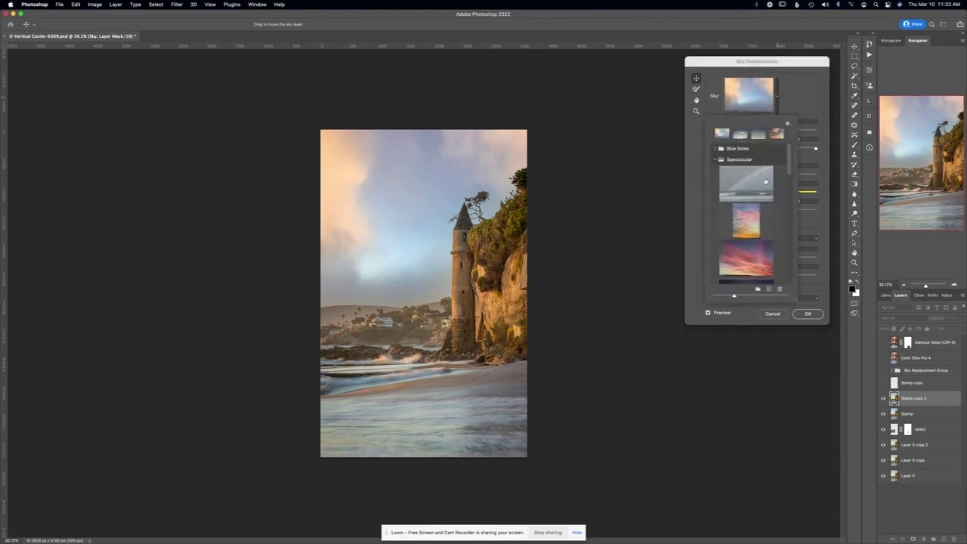
left_click(716, 149)
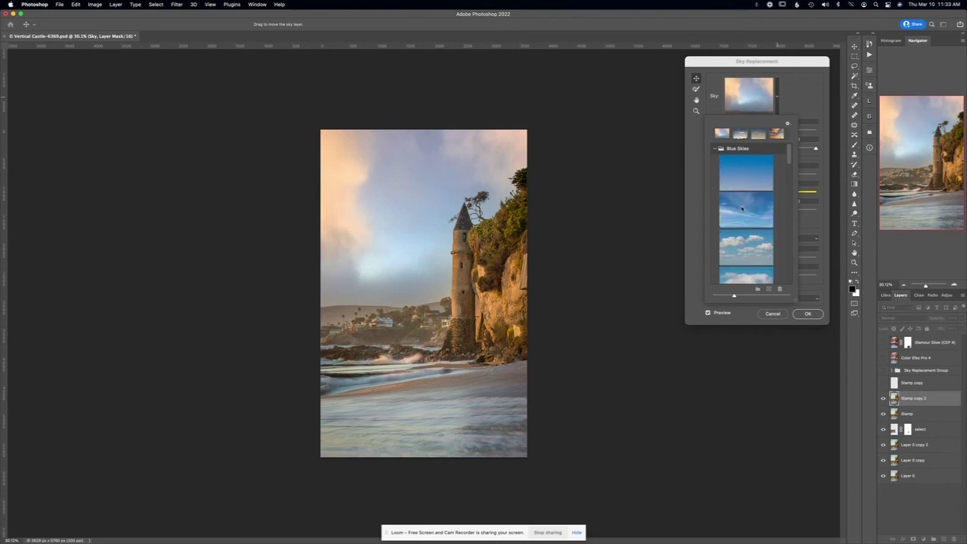
left_click(742, 209)
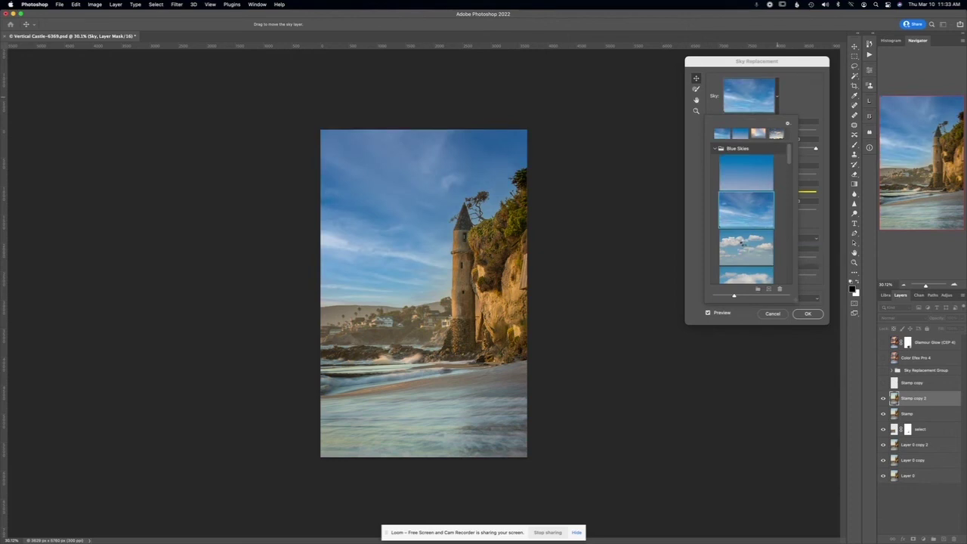
left_click(745, 245)
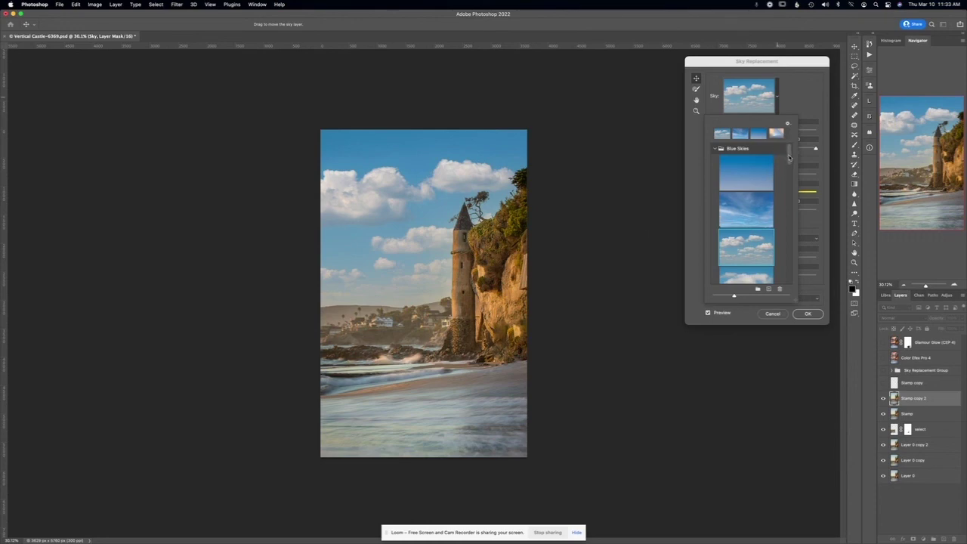
- Choose the stormy sunset sky preset after trying the pink sunset, and apply it
left_click_drag(790, 157, 783, 185)
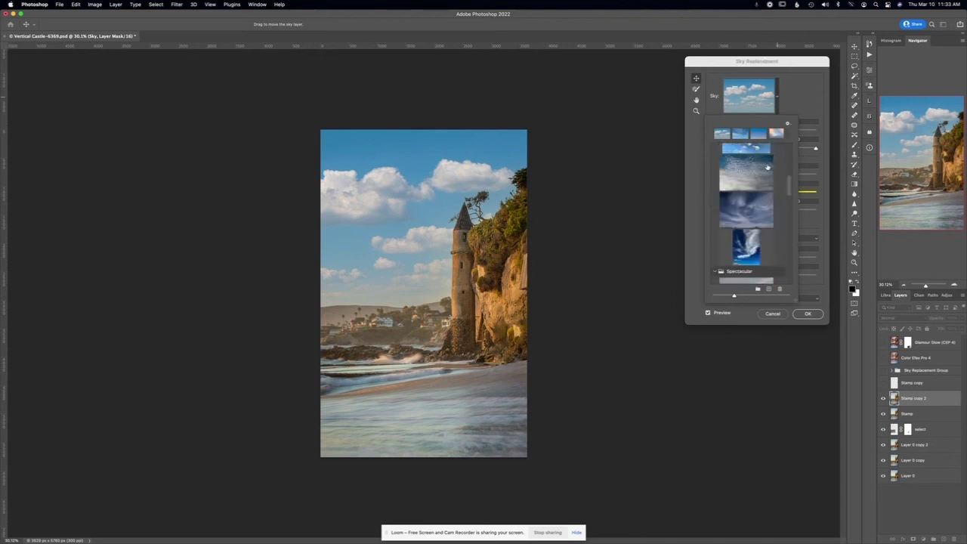
scroll(749, 229, "down", 5)
left_click(746, 201)
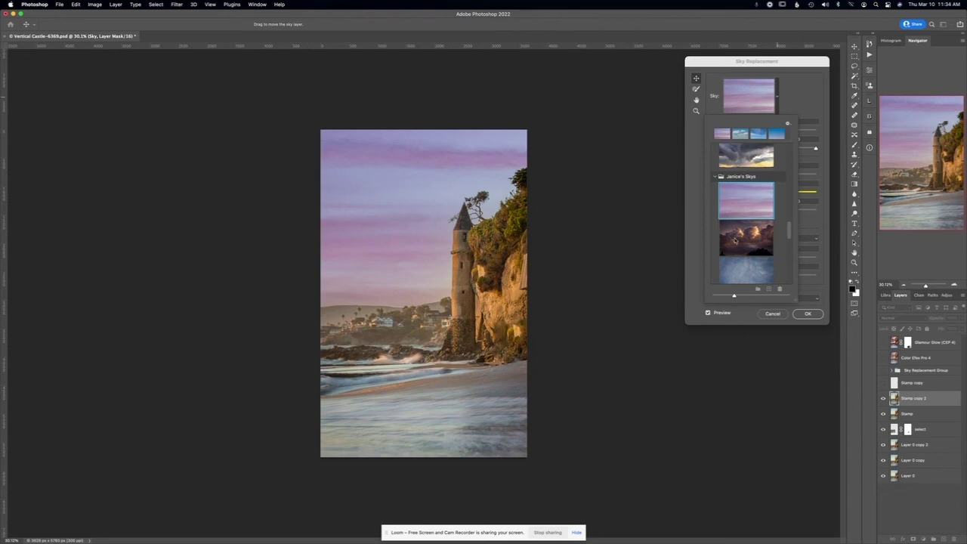
left_click(735, 239)
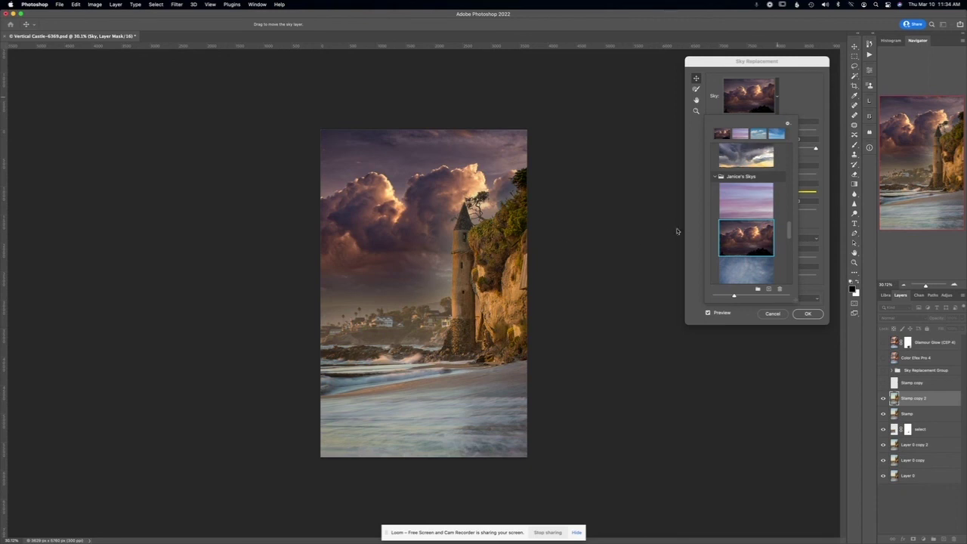
left_click(810, 315)
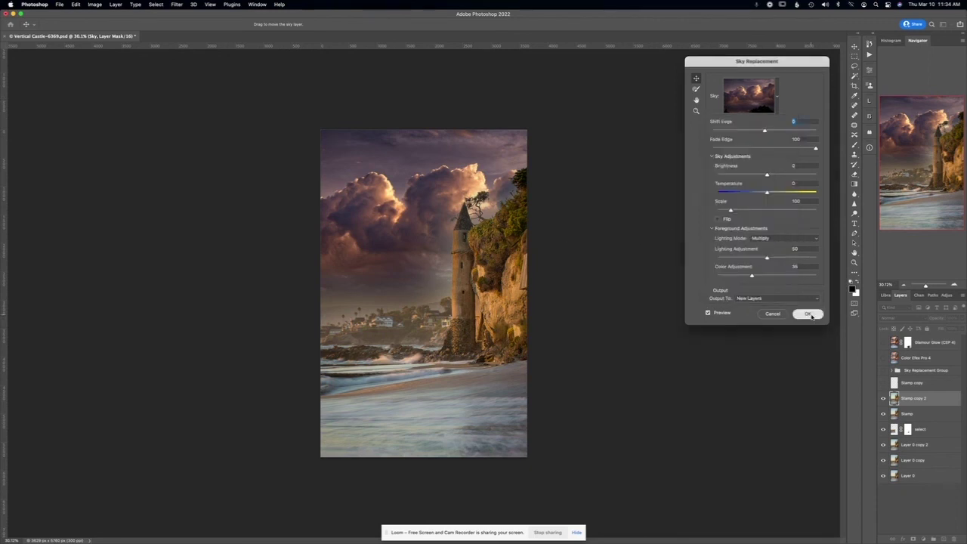
left_click(810, 315)
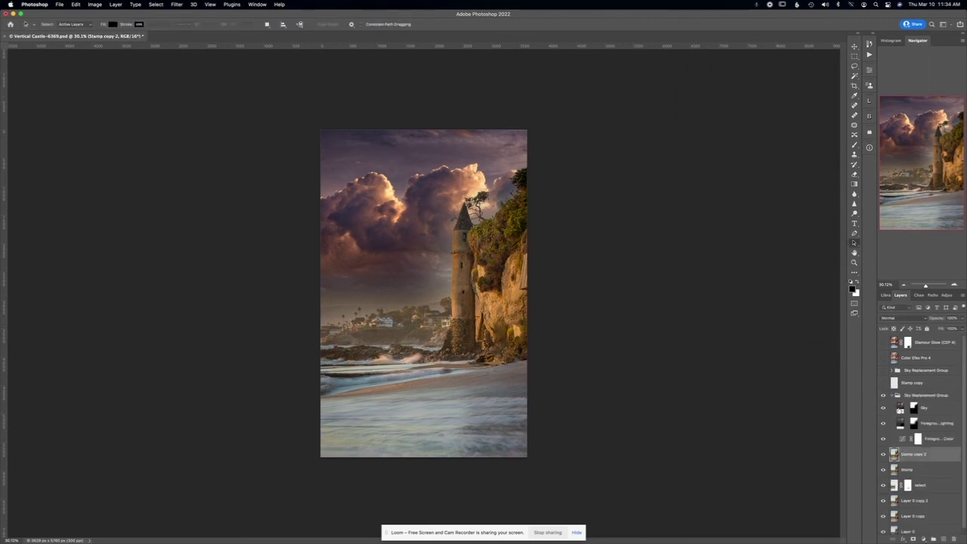
- Free Transform the Sky layer to move the stormy clouds up and scale them taller
left_click(902, 412)
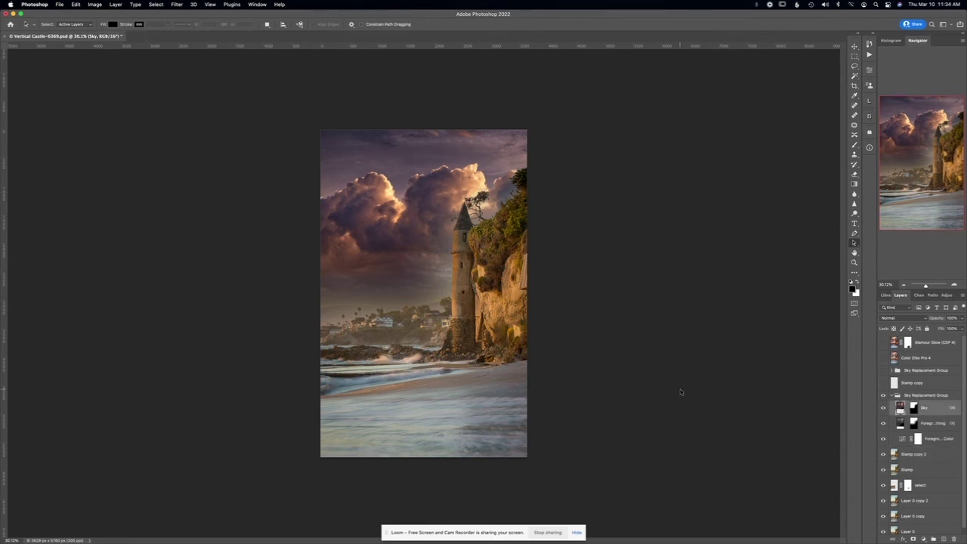
key("super+t")
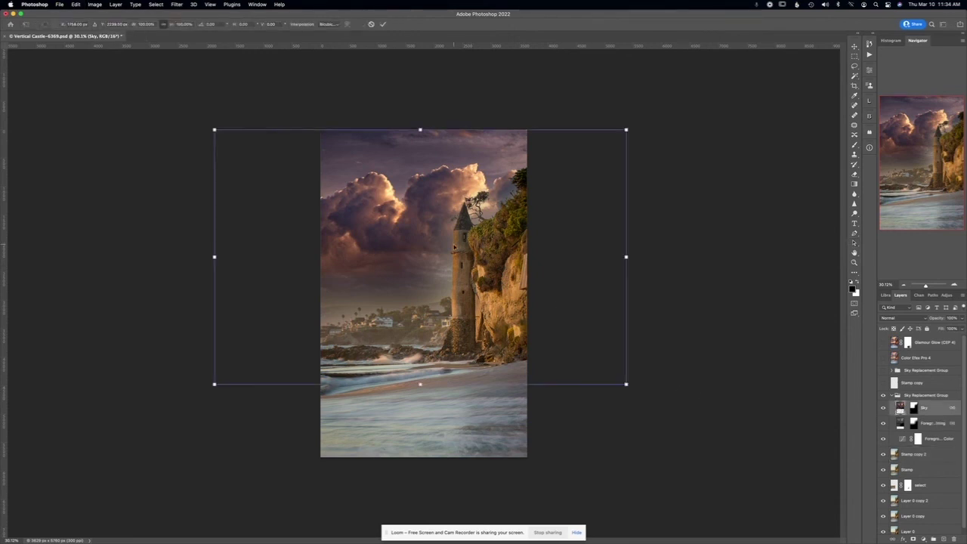
left_click_drag(457, 245, 461, 226)
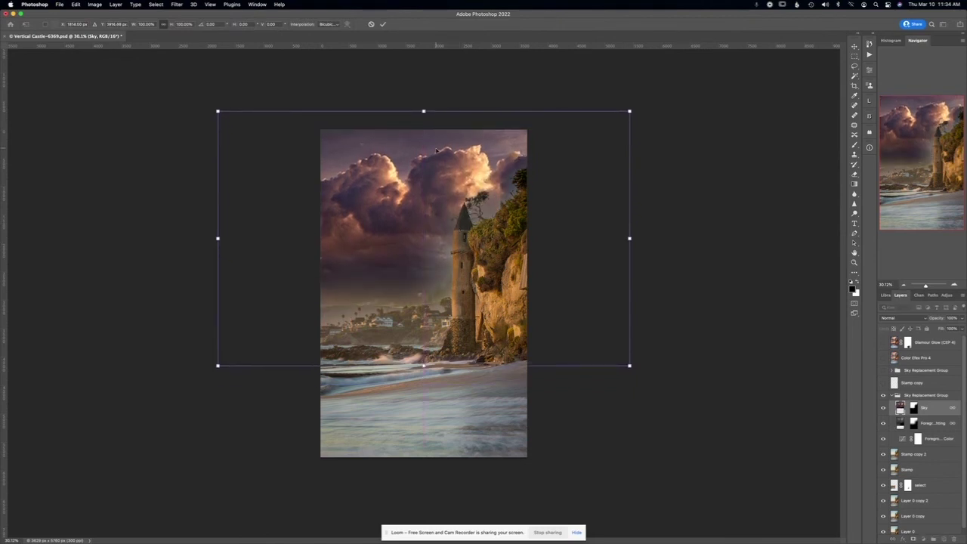
left_click_drag(423, 111, 423, 78)
left_click_drag(428, 192, 413, 214)
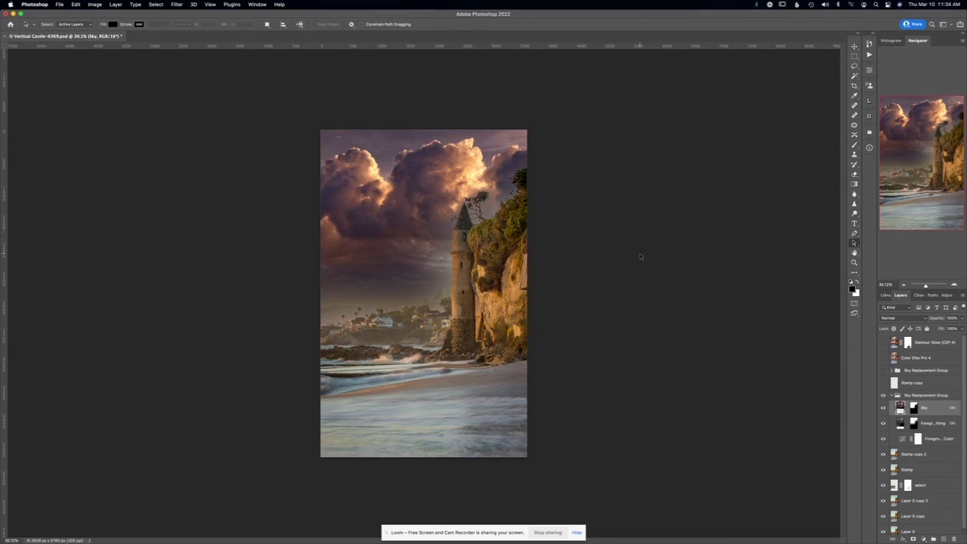
- Show the Glamour Glow layer and undo the stormy sky replacement
left_click(884, 344)
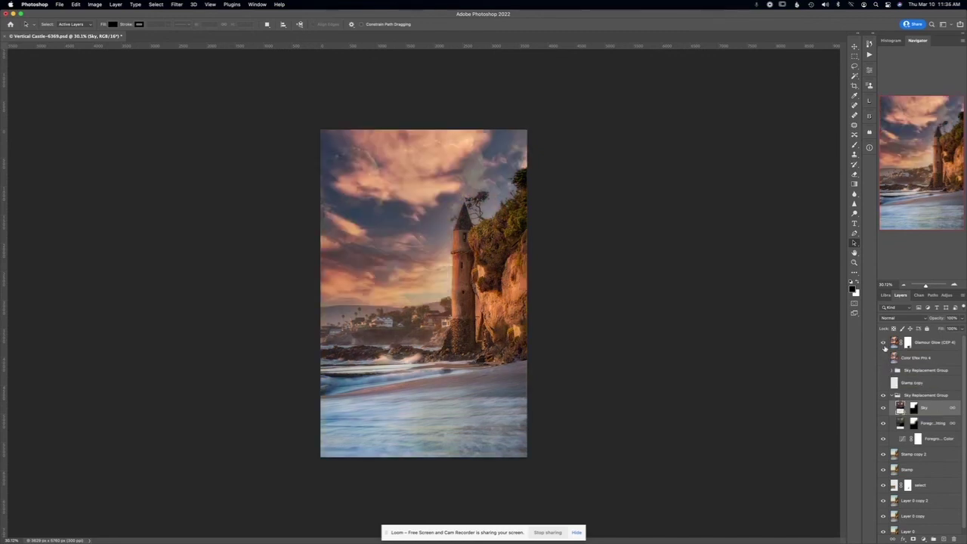
key("super+z")
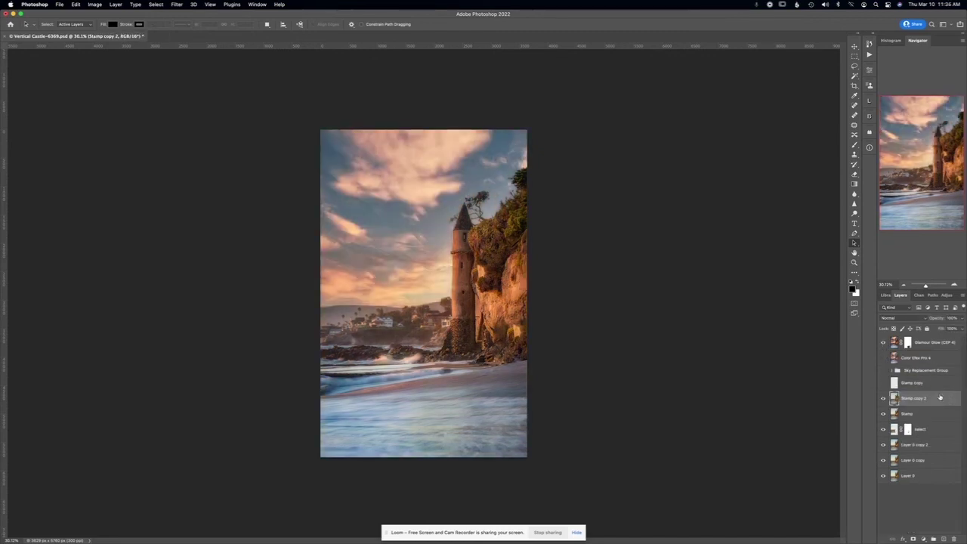